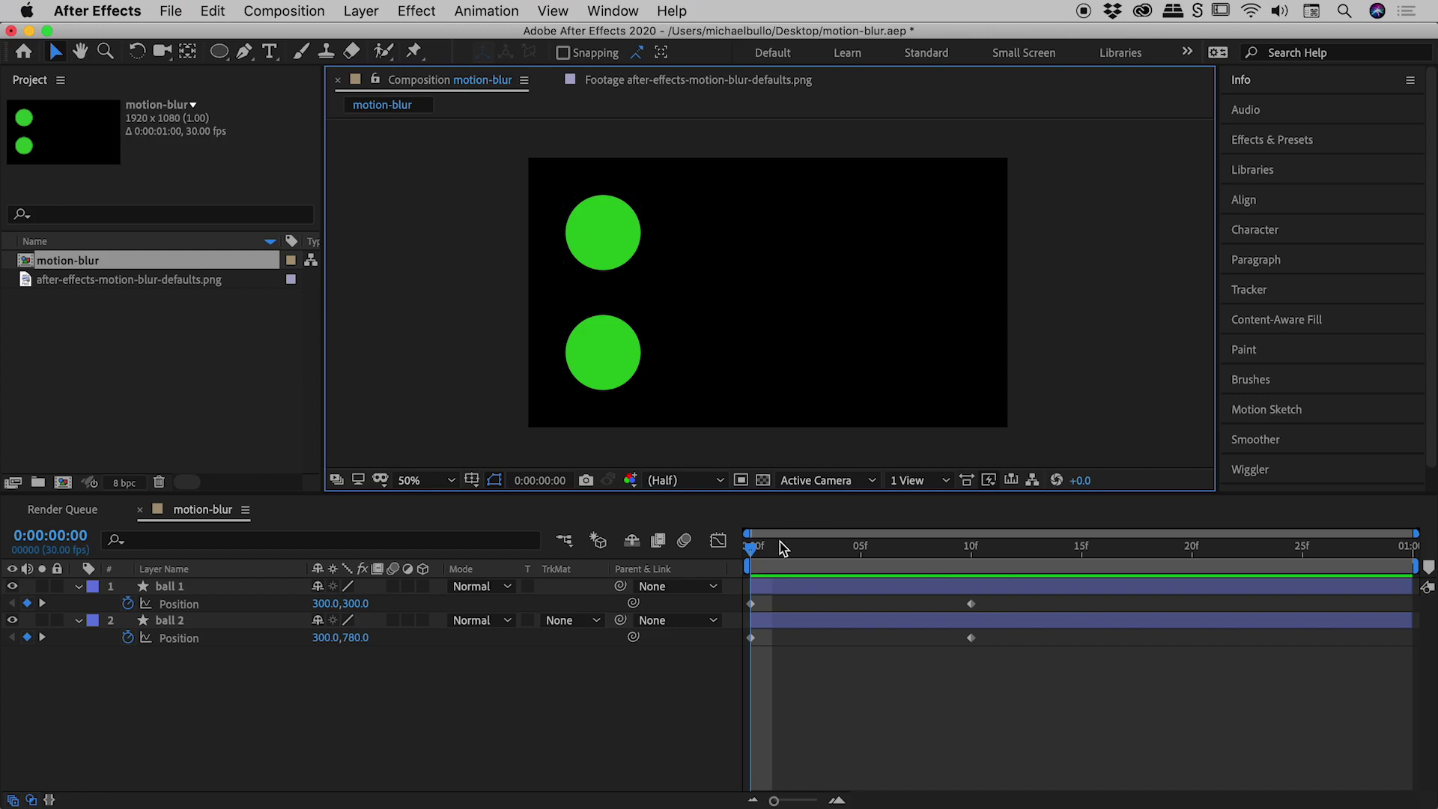
# Step: Preview the ball animation, toggle each ball layer's visibility, and scrub through frames 2–5
pyautogui.press('space')
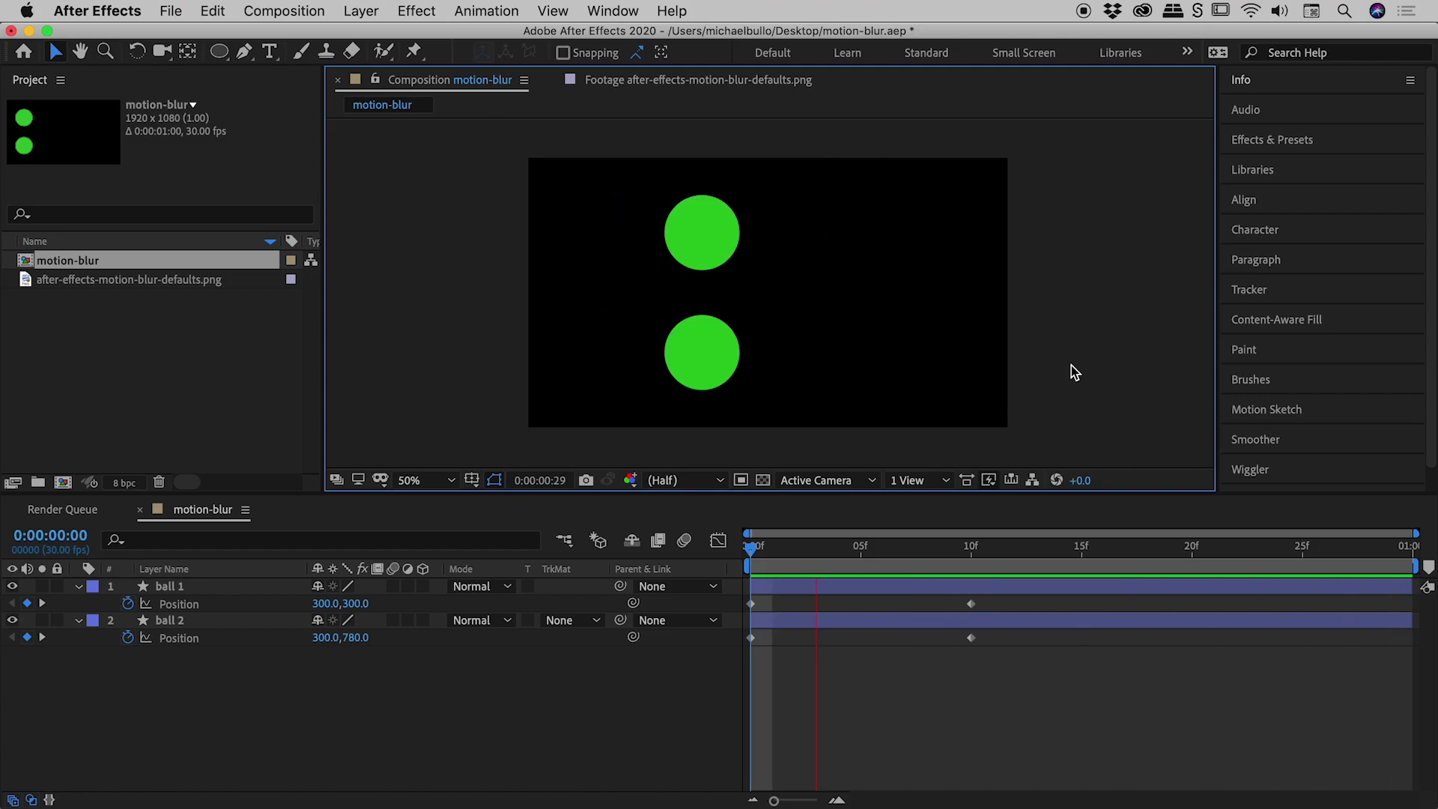
pyautogui.moveTo(851, 546); pyautogui.dragTo(795, 547)
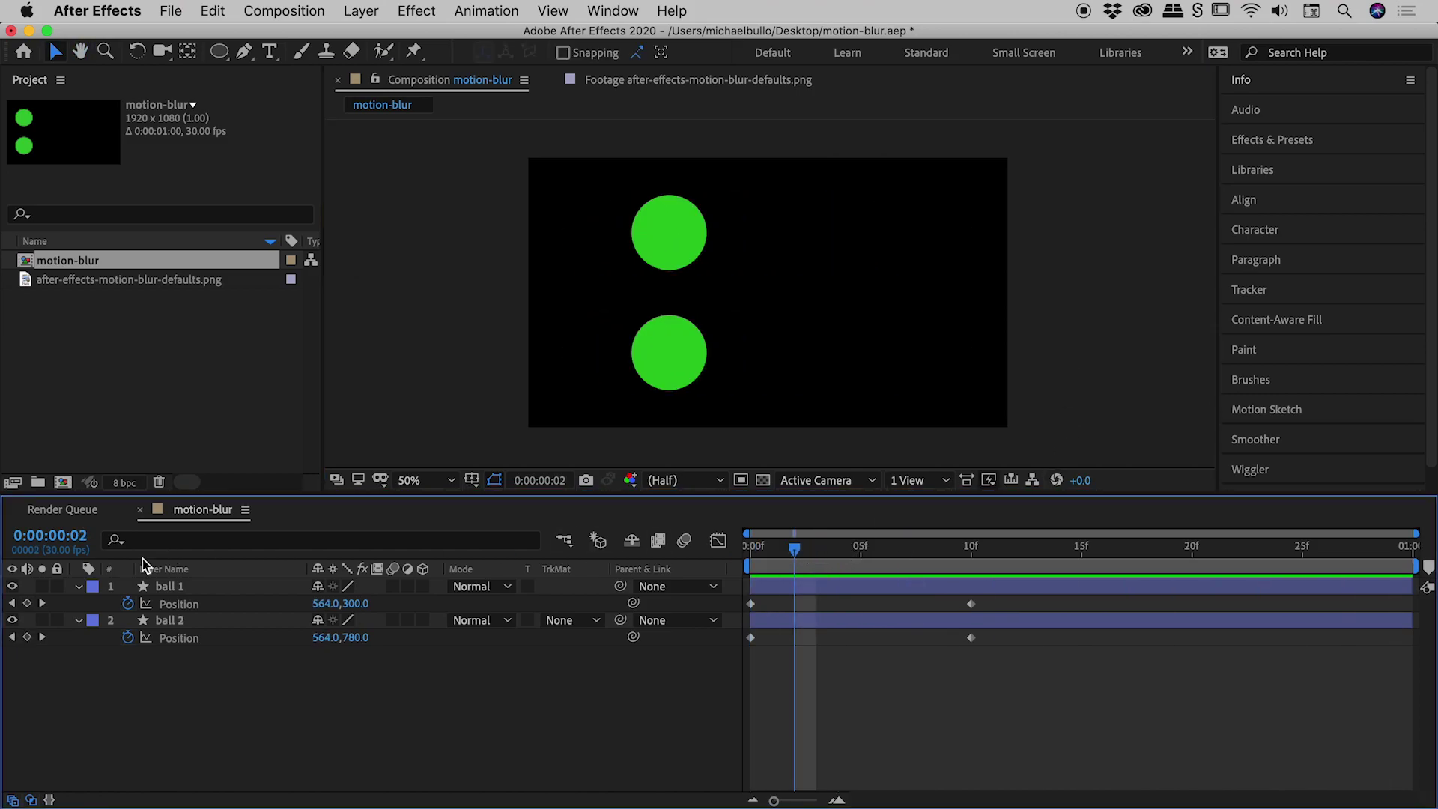
pyautogui.click(12, 586)
pyautogui.click(12, 586)
pyautogui.click(12, 620)
pyautogui.click(12, 620)
pyautogui.moveTo(789, 552); pyautogui.dragTo(846, 551)
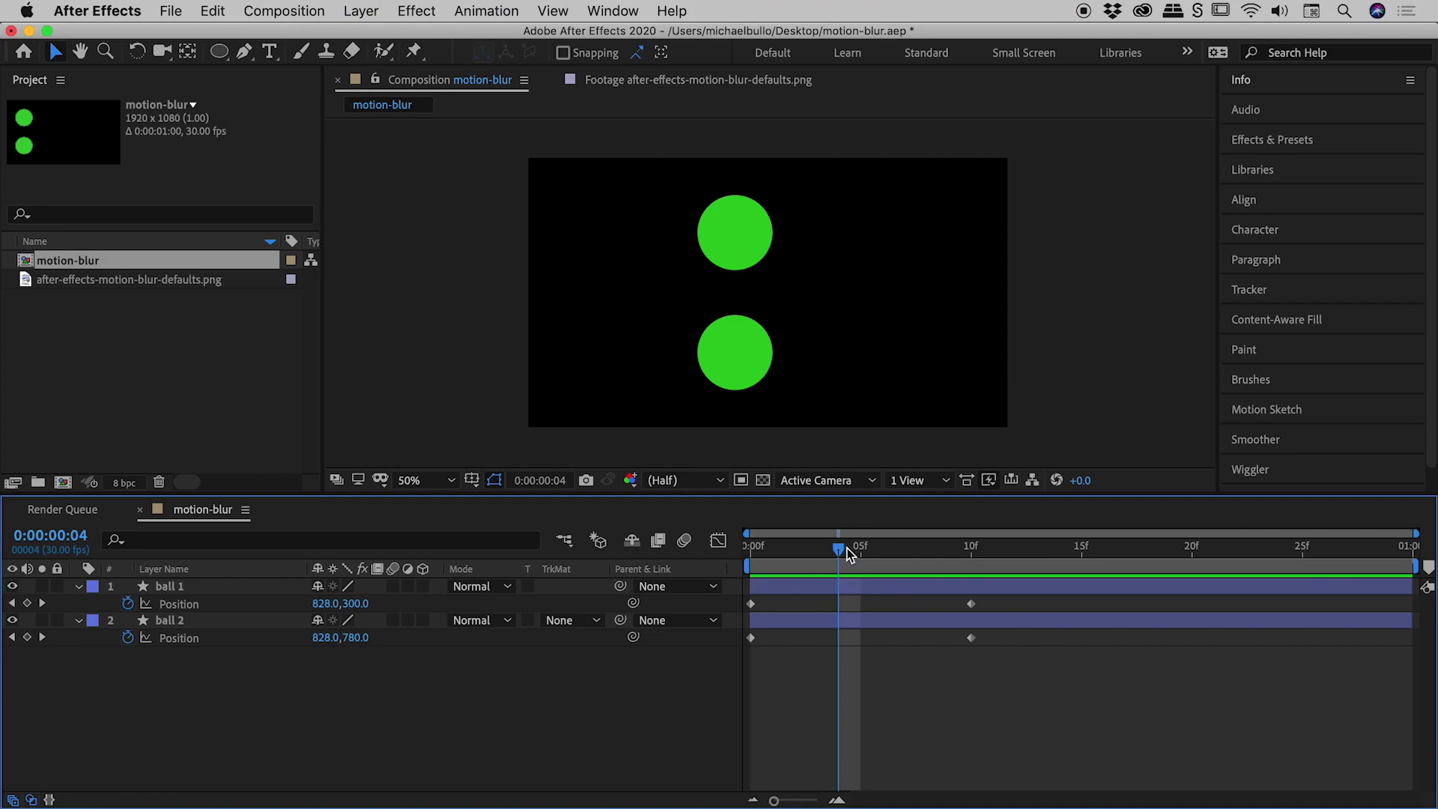
pyautogui.moveTo(841, 550); pyautogui.dragTo(882, 551)
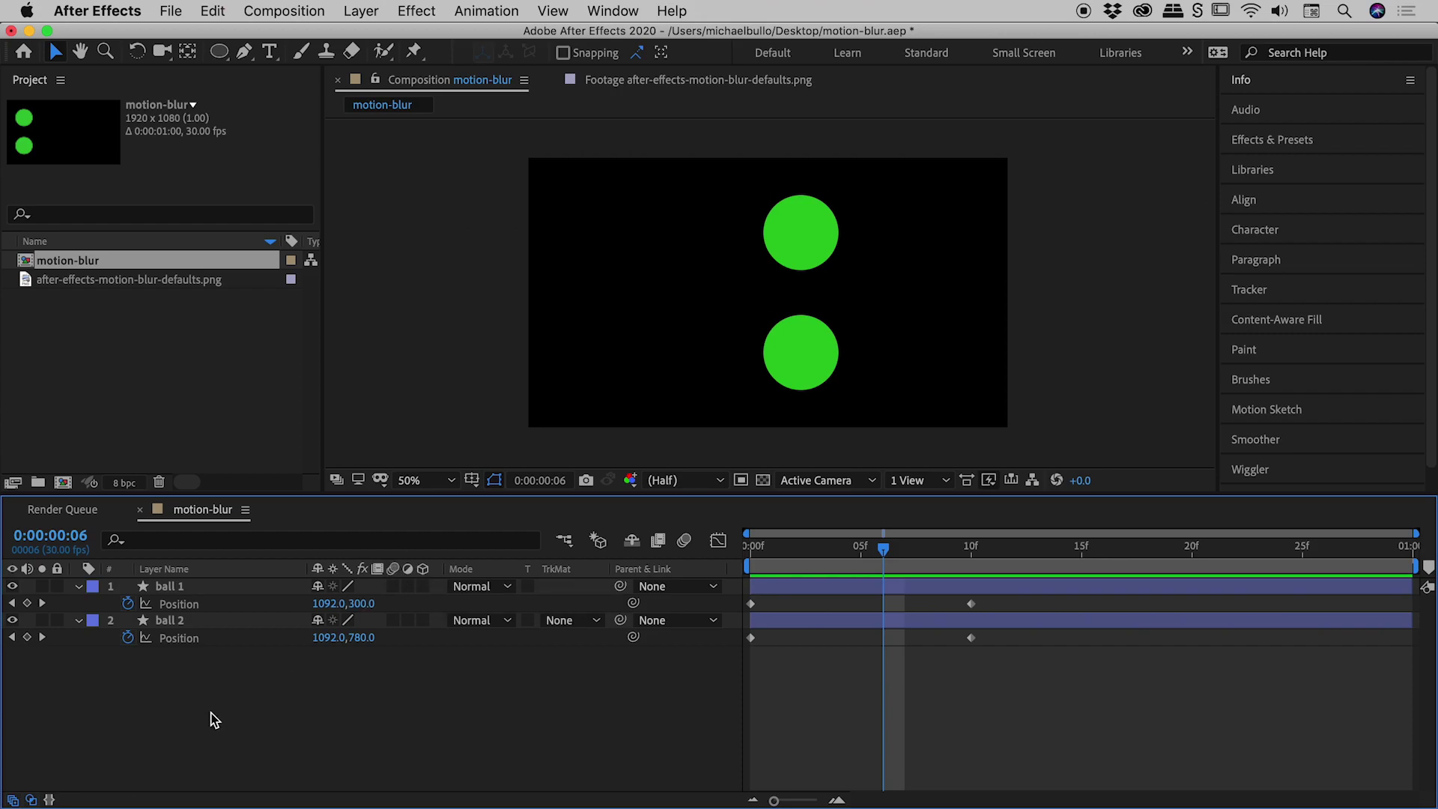
# Step: Hide and restore the layer switch and Mode/TrkMat columns in the timeline
pyautogui.click(13, 800)
pyautogui.click(30, 801)
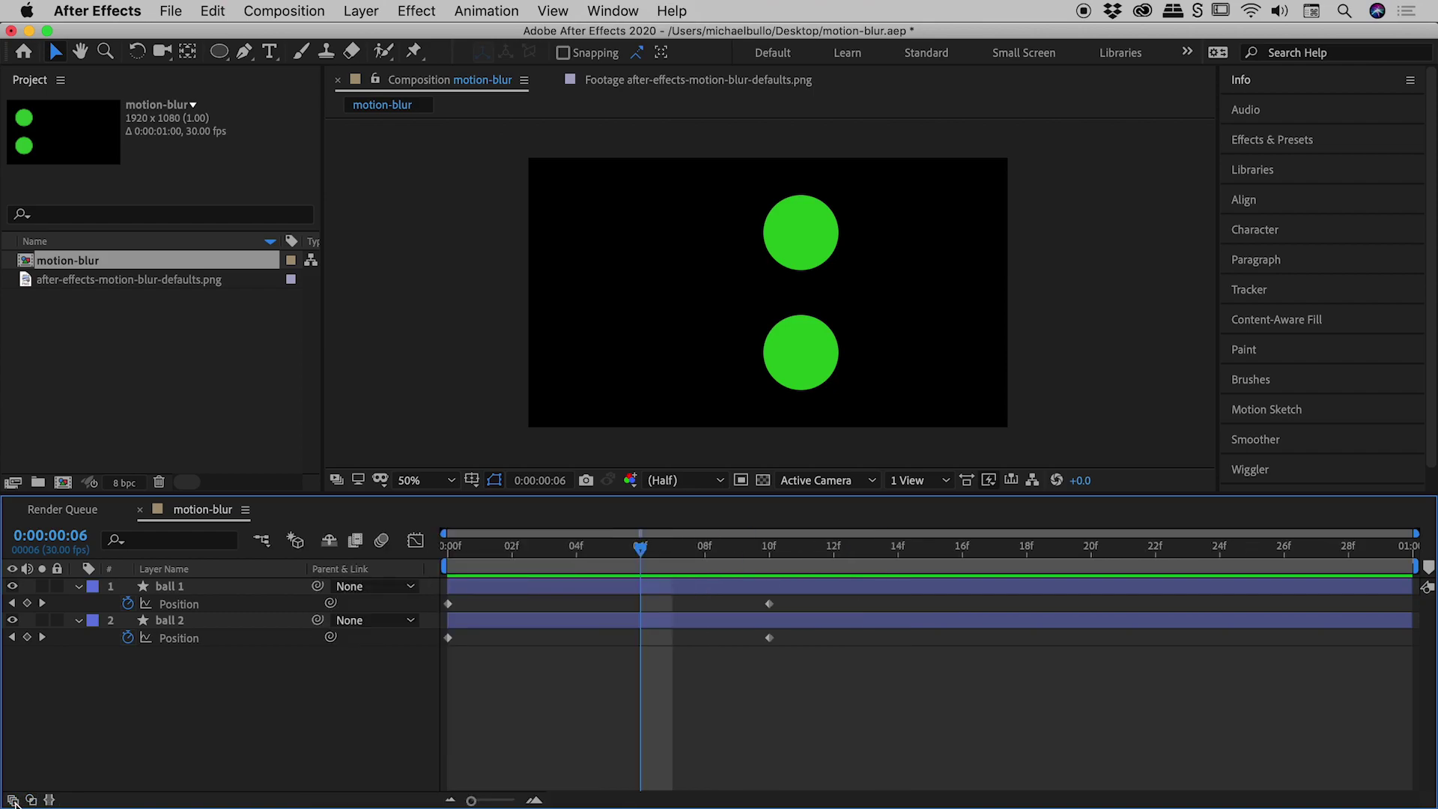
pyautogui.click(31, 800)
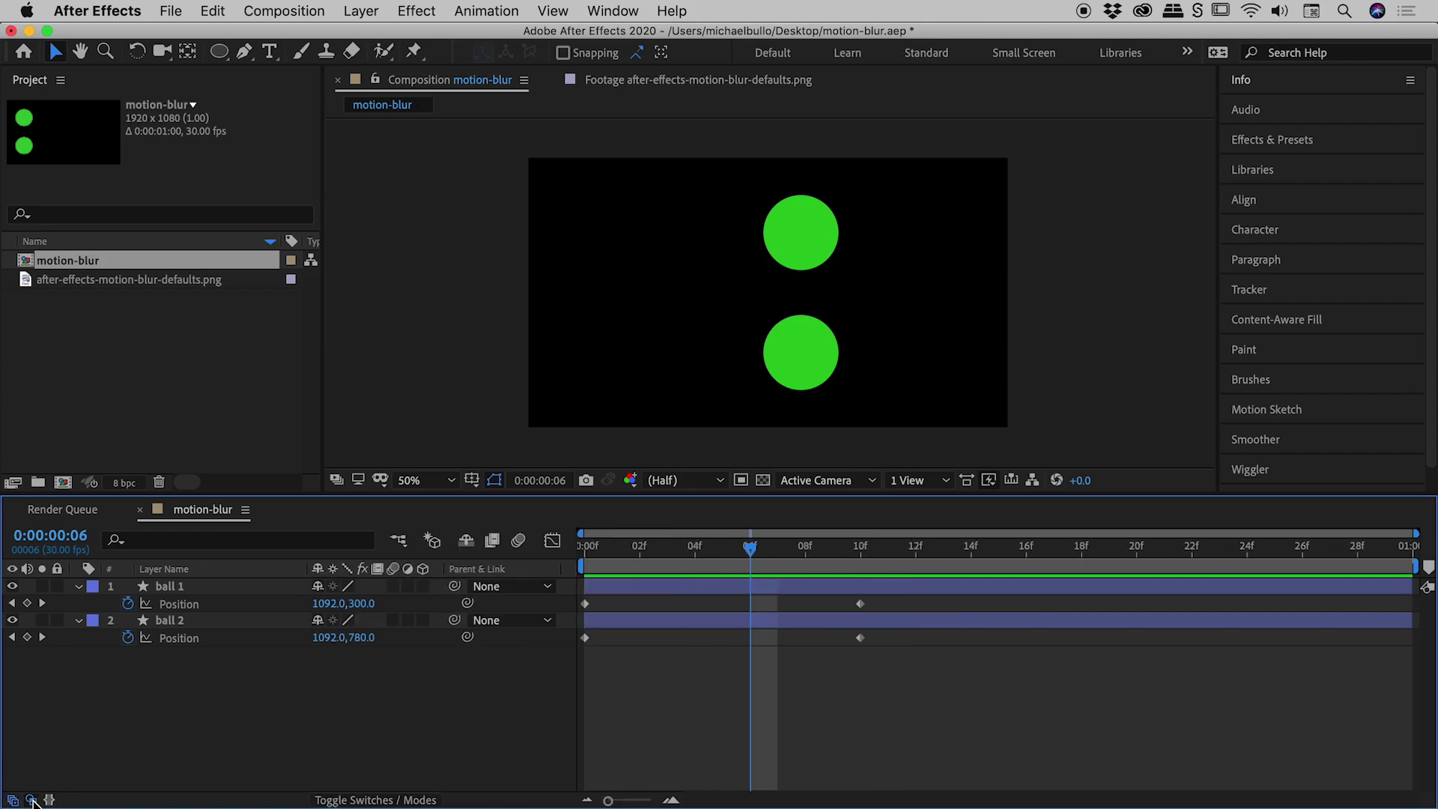
pyautogui.click(31, 801)
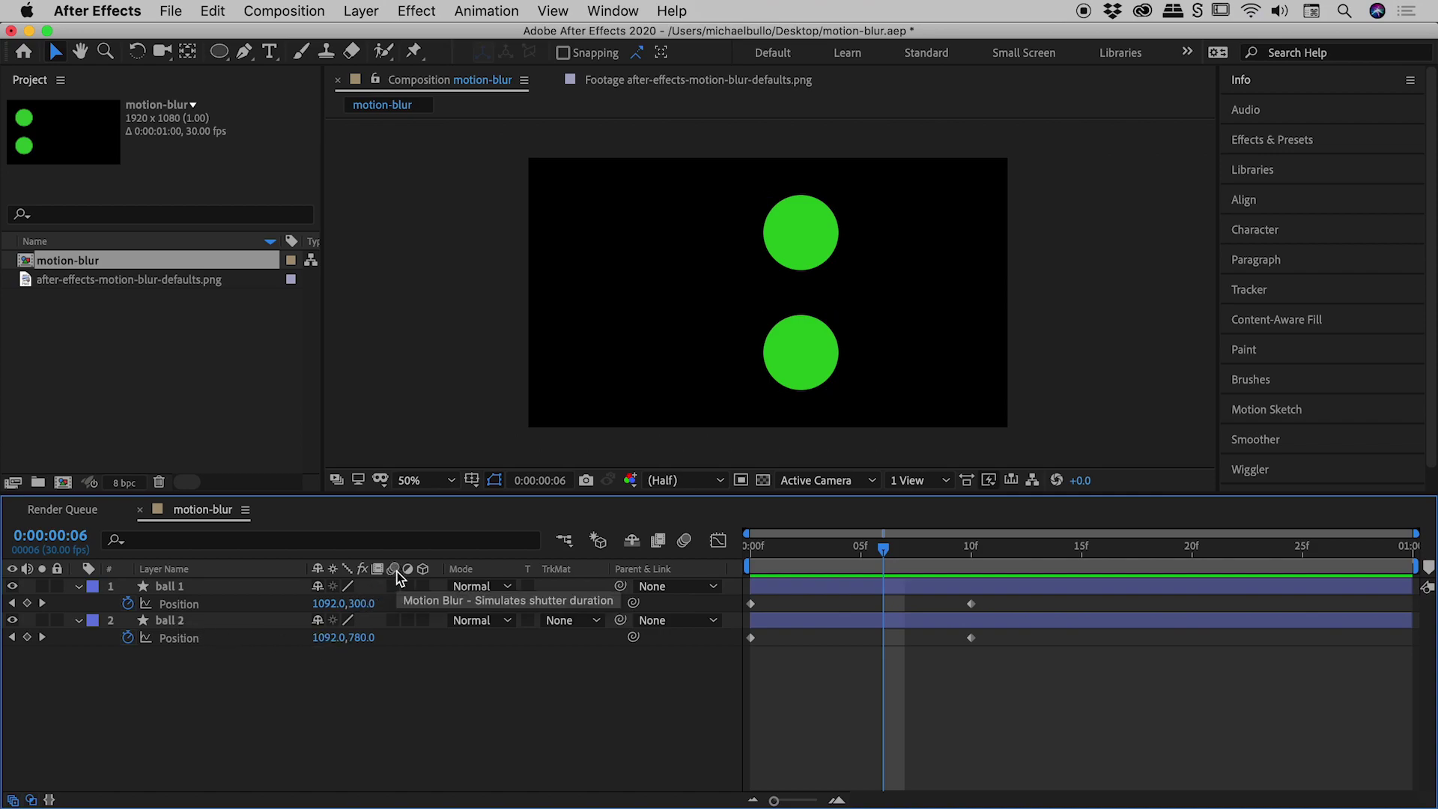
# Step: Enable ball 2's Motion Blur switch, preview the blur, and return to frame 3
pyautogui.click(395, 620)
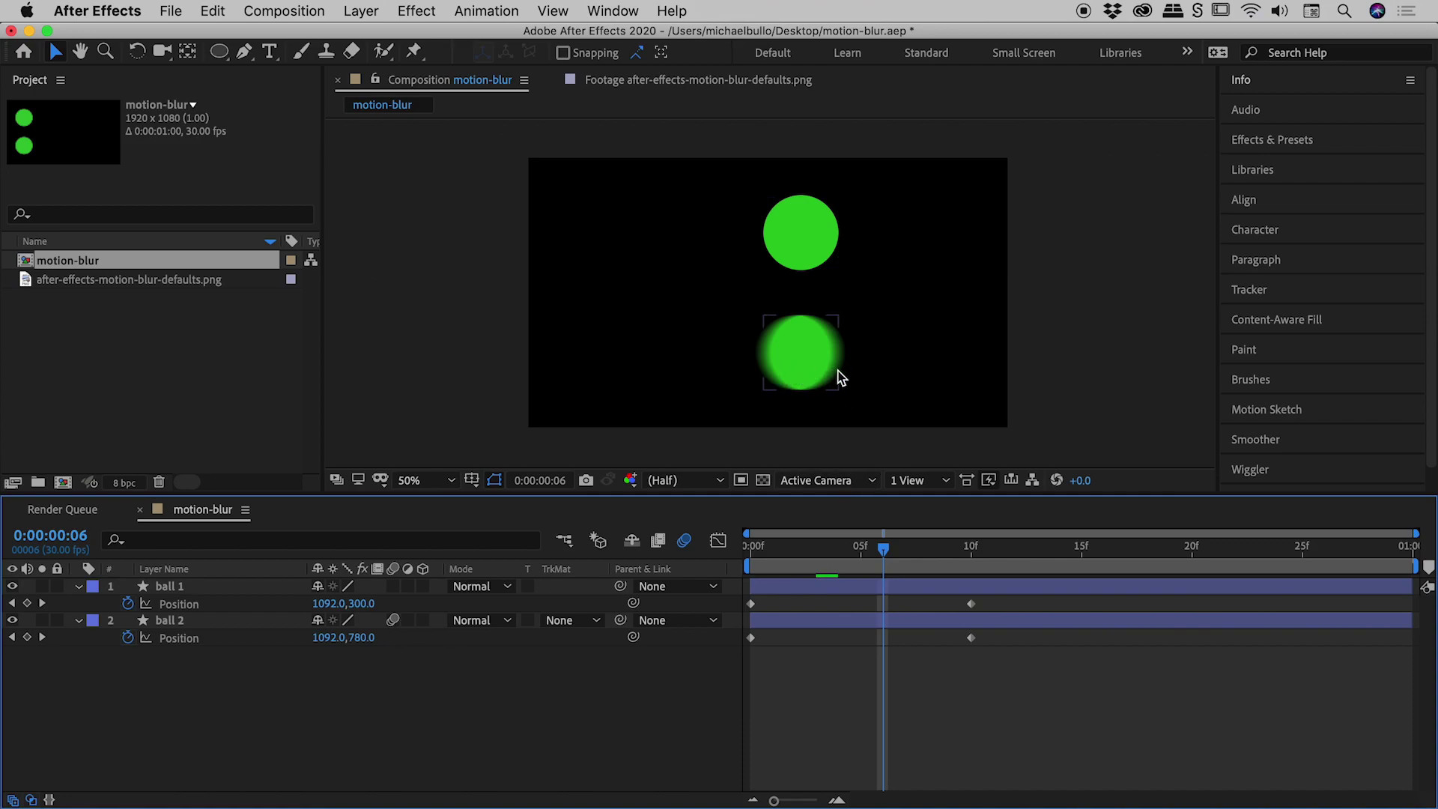
pyautogui.press('space')
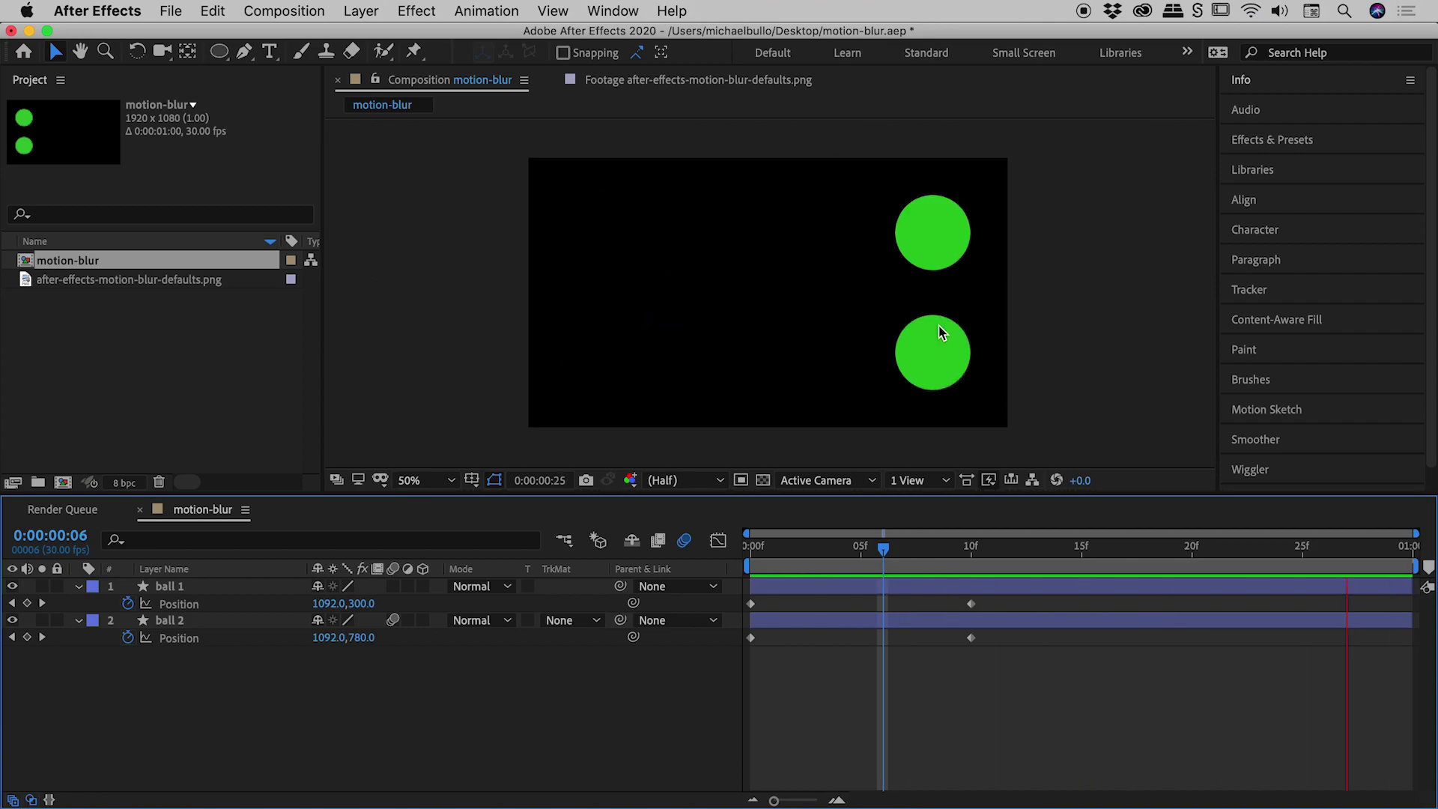
pyautogui.press('space')
pyautogui.moveTo(883, 547); pyautogui.dragTo(824, 547)
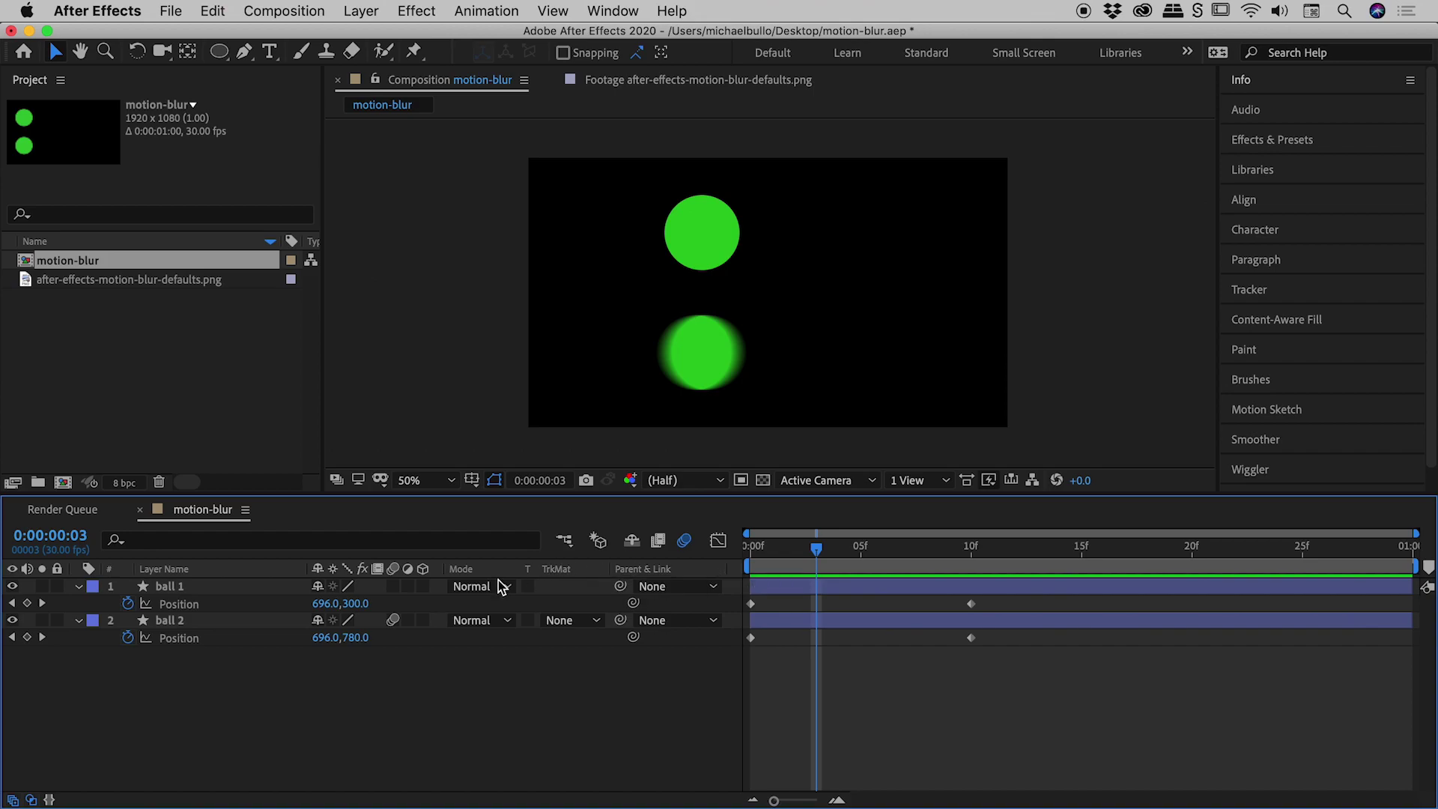
pyautogui.click(392, 621)
pyautogui.click(393, 622)
pyautogui.press('super+shift+a')
pyautogui.click(189, 623)
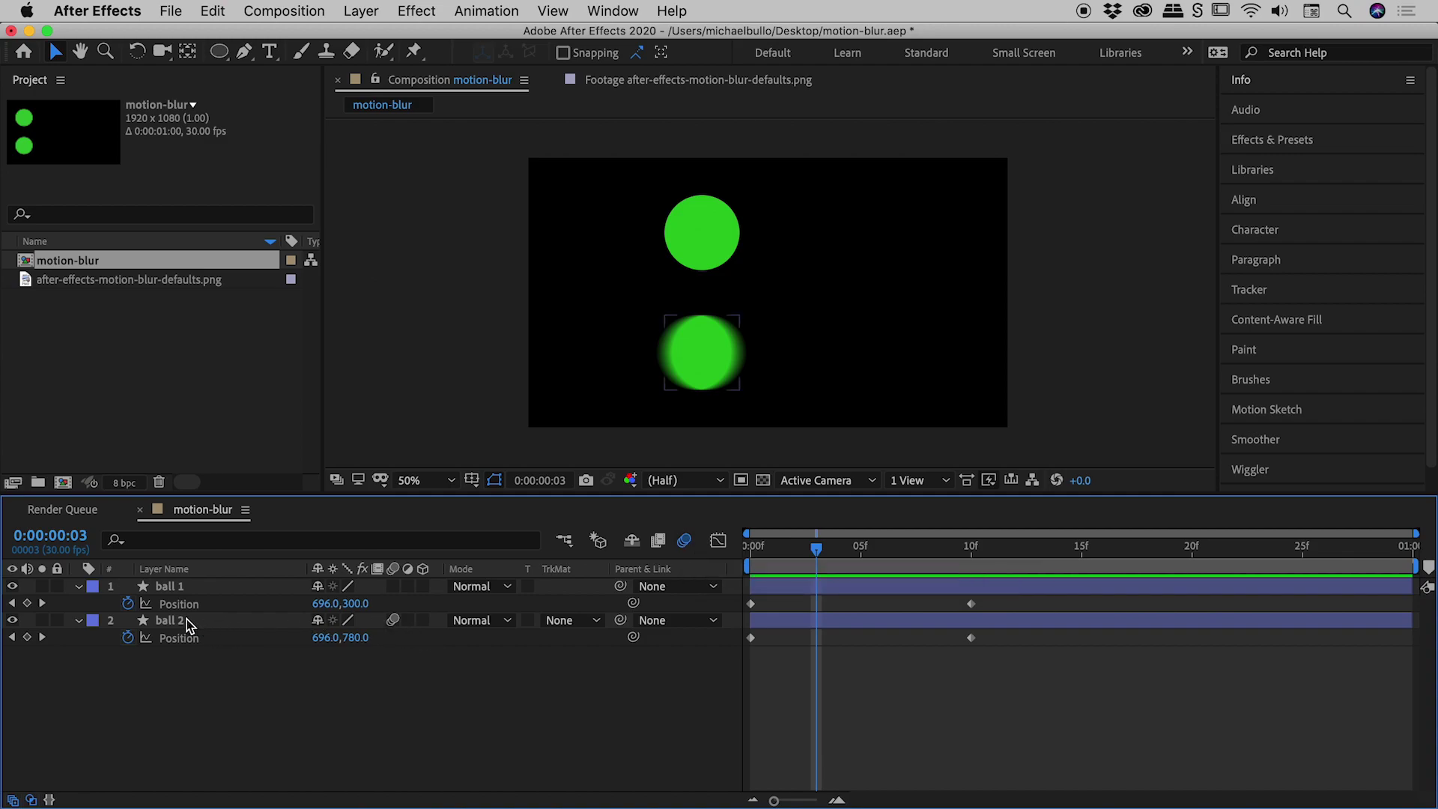
pyautogui.click(702, 411)
pyautogui.click(393, 586)
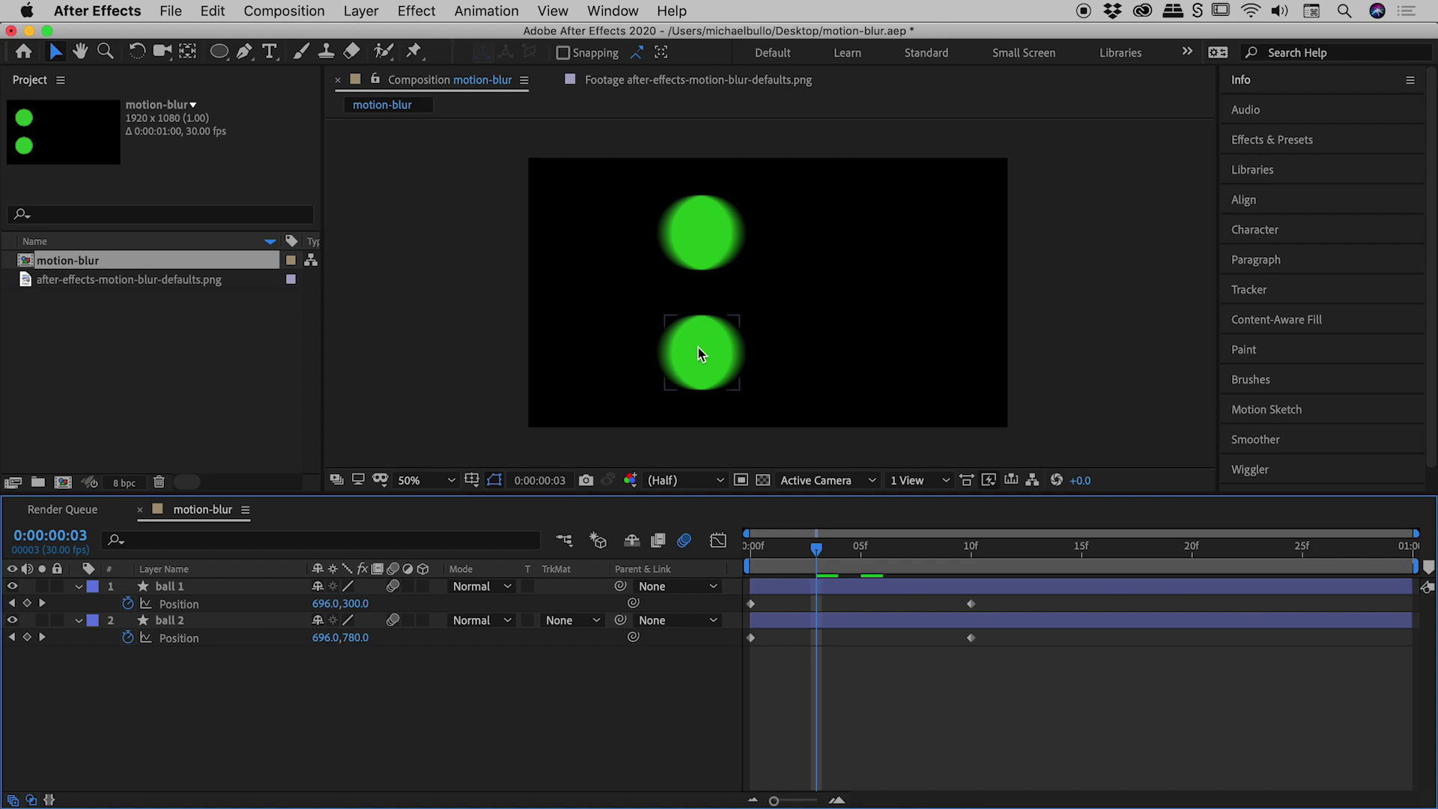
pyautogui.click(685, 540)
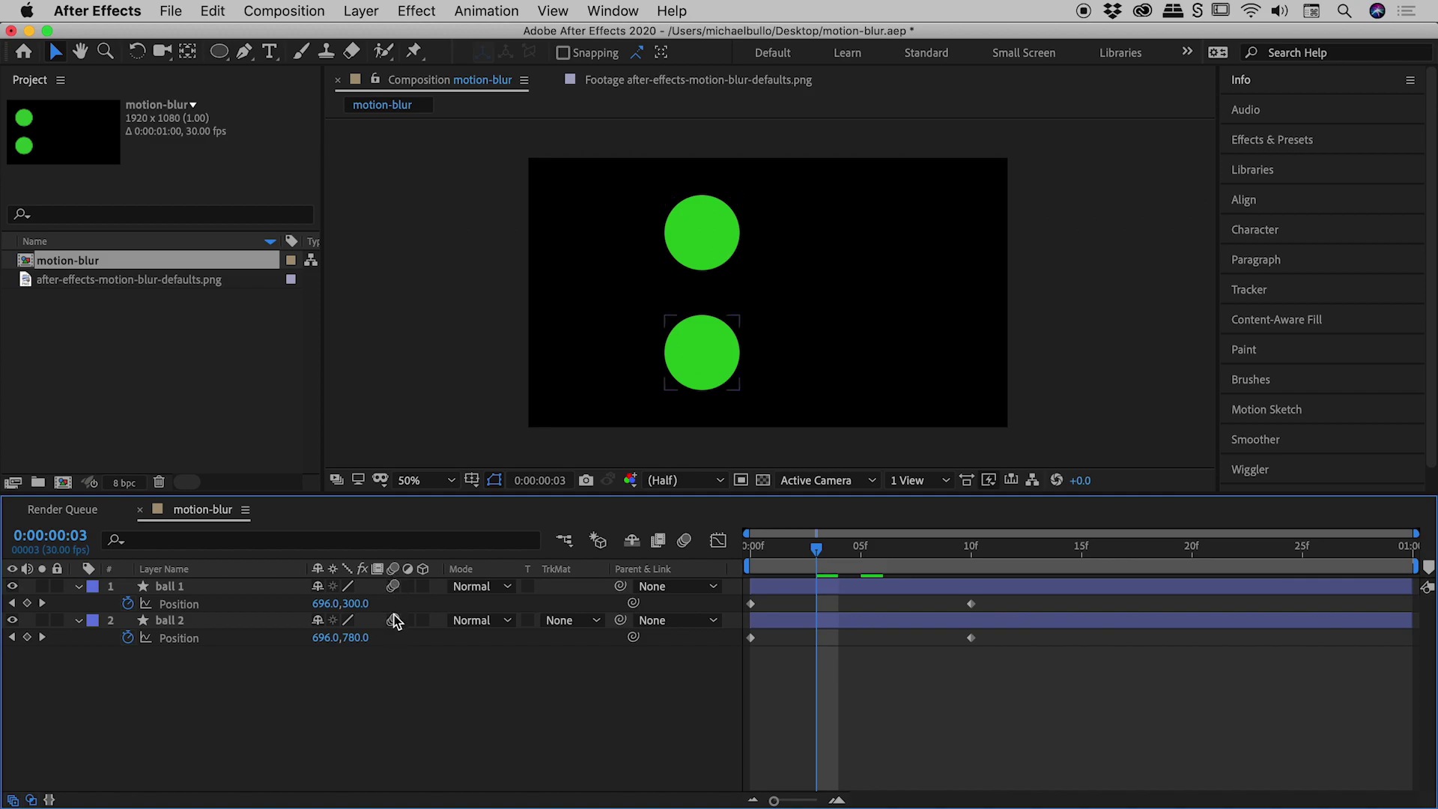
pyautogui.click(685, 542)
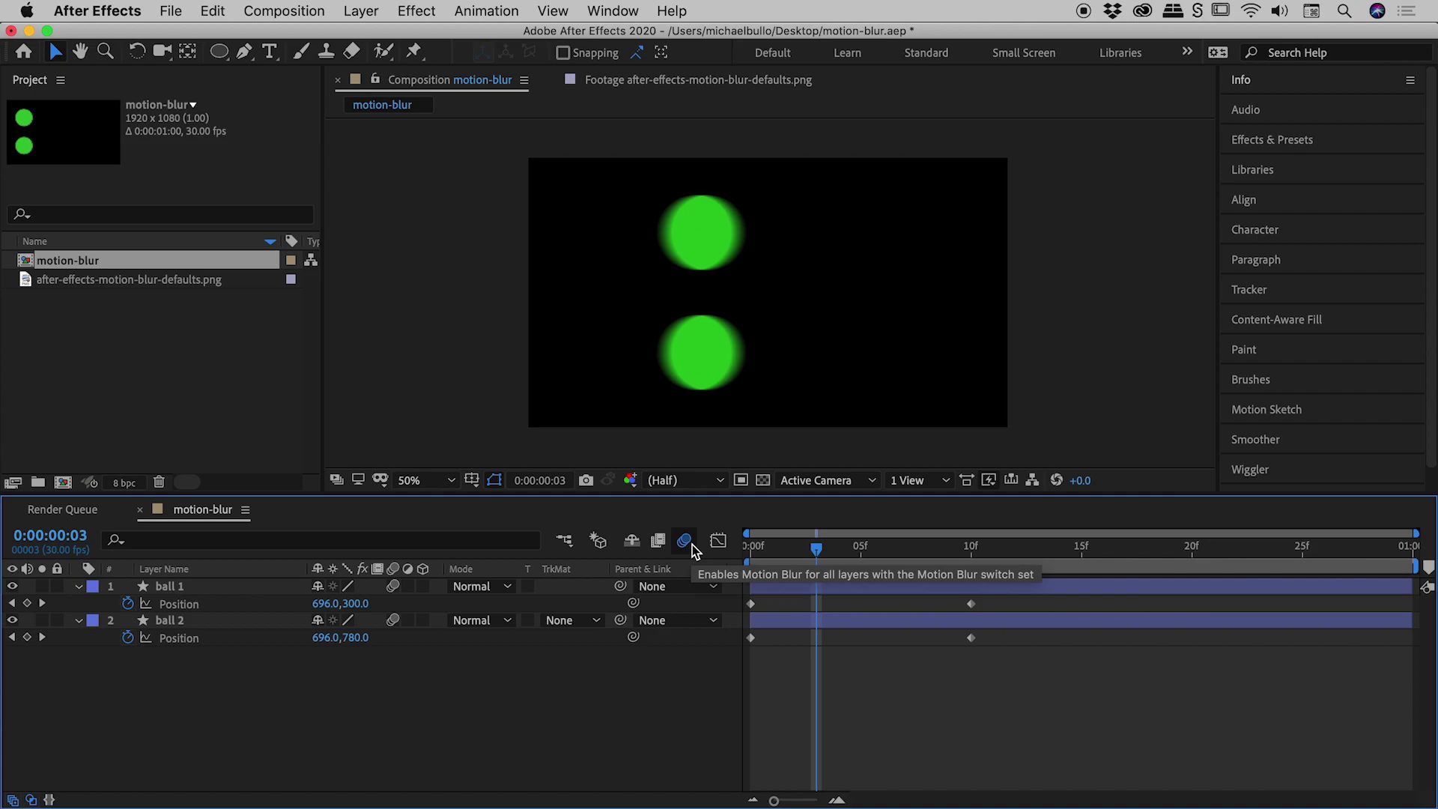
pyautogui.click(394, 589)
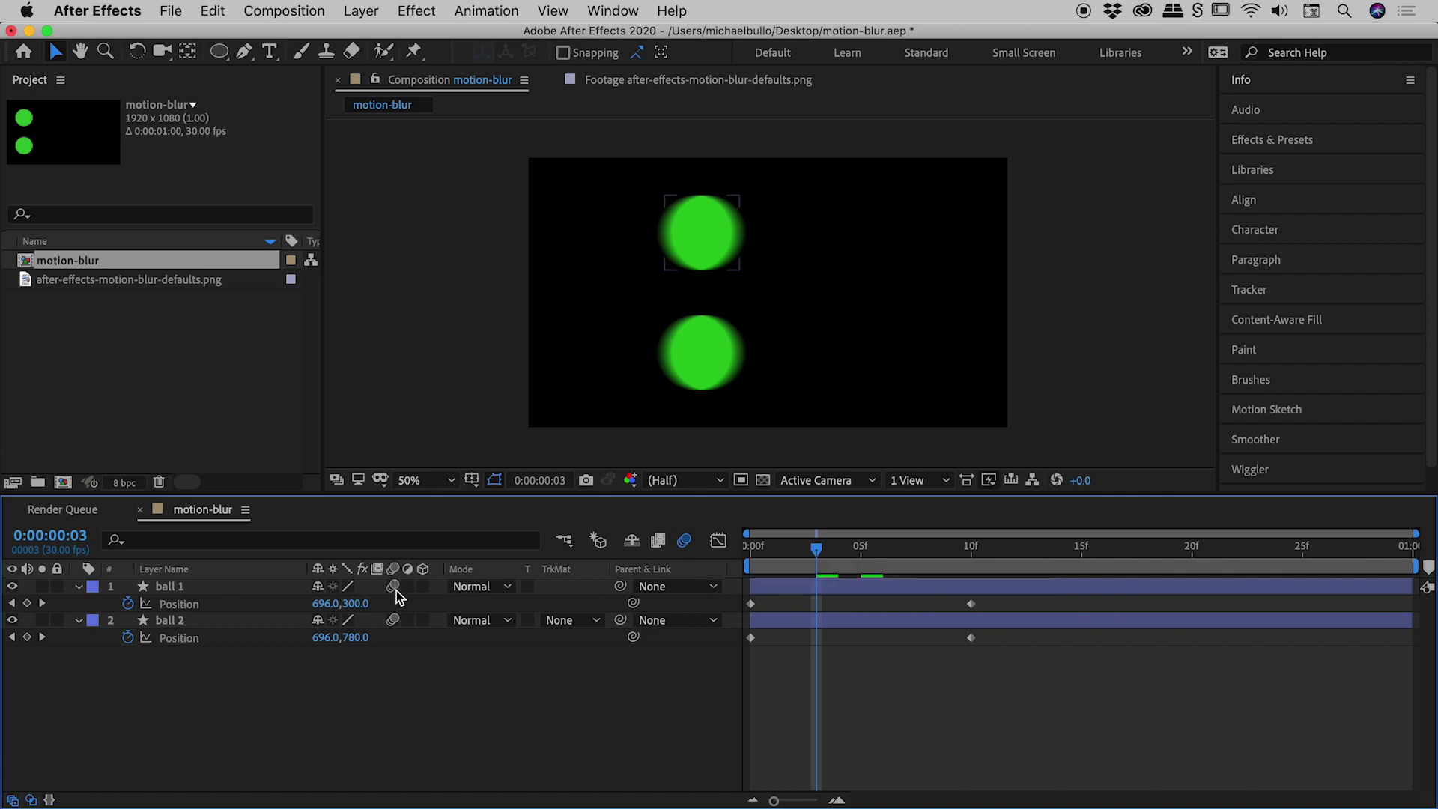
pyautogui.click(395, 588)
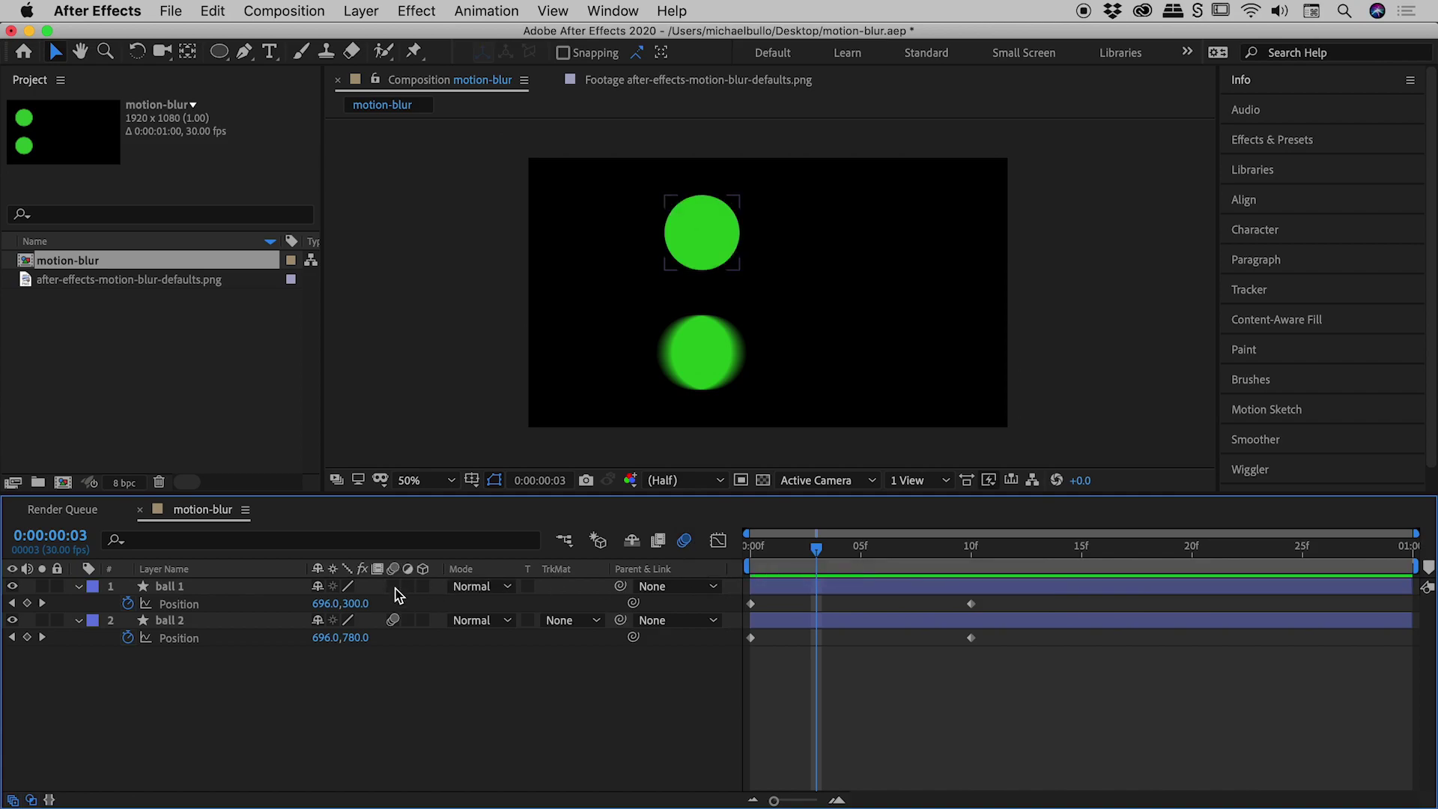
pyautogui.click(205, 622)
# Step: Deselect all layers and pan the composition view to the left
pyautogui.click(806, 348)
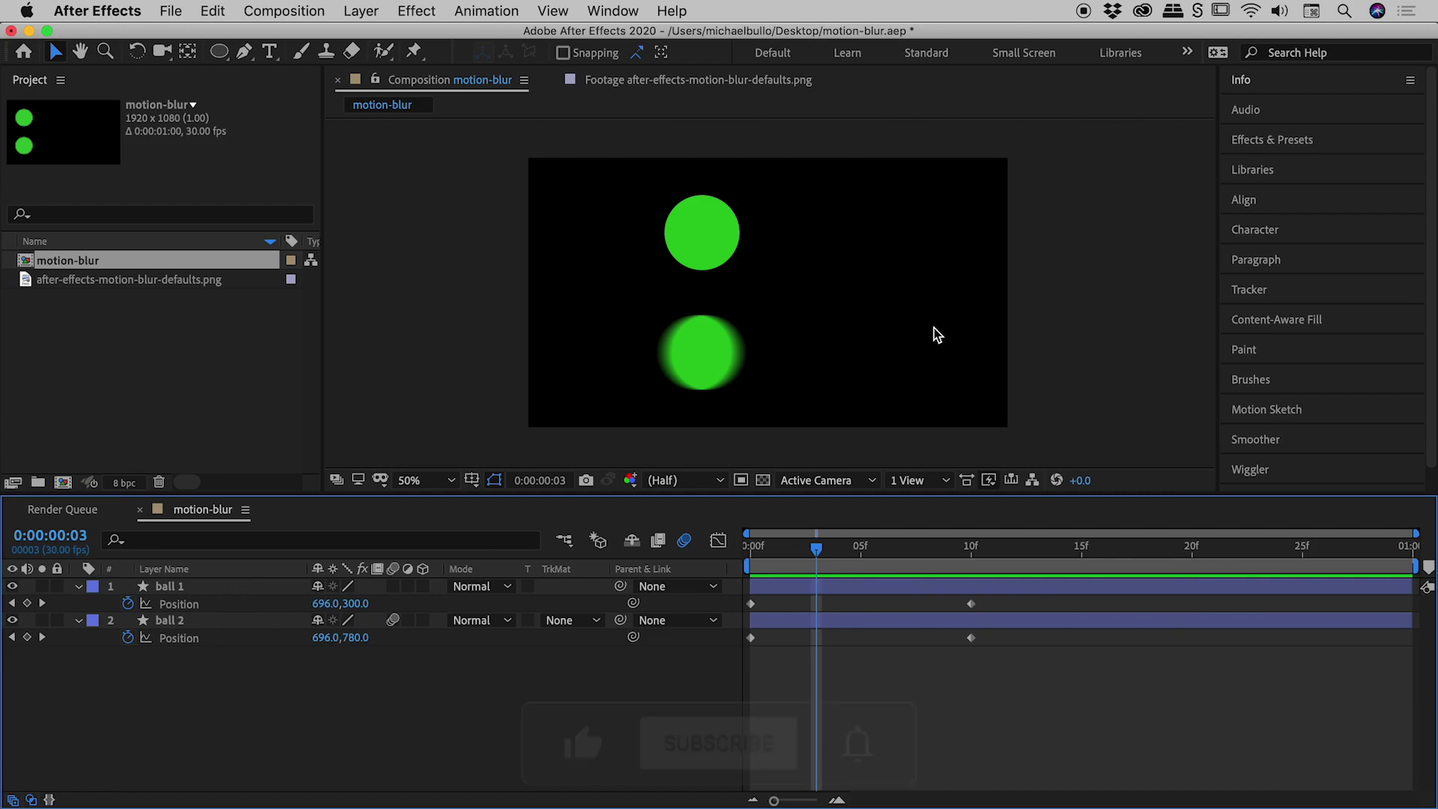
pyautogui.press('h')
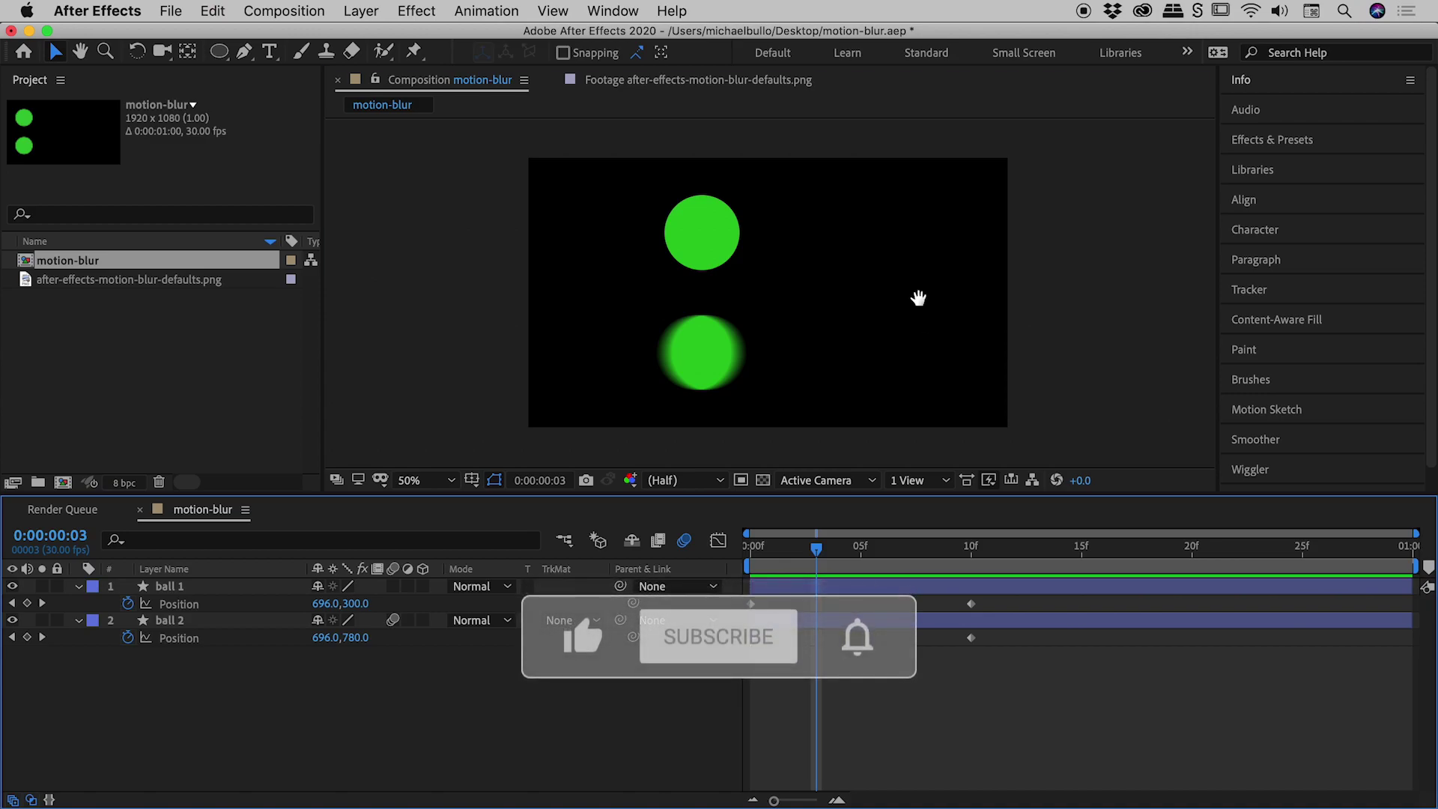
pyautogui.moveTo(918, 299); pyautogui.dragTo(753, 294)
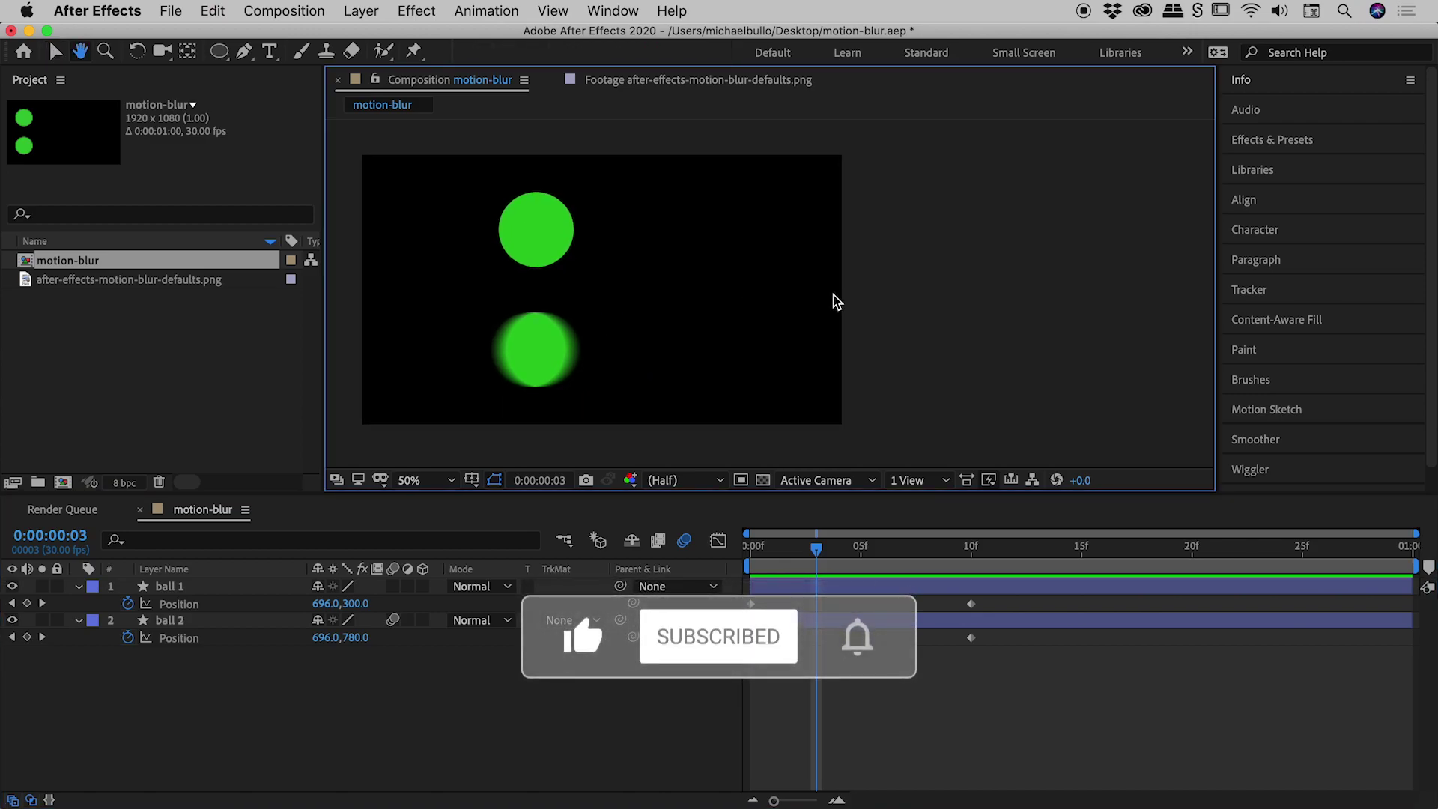
pyautogui.press('v')
# Step: Open Composition Settings on the Advanced tab, moving the dialog aside
pyautogui.click(296, 16)
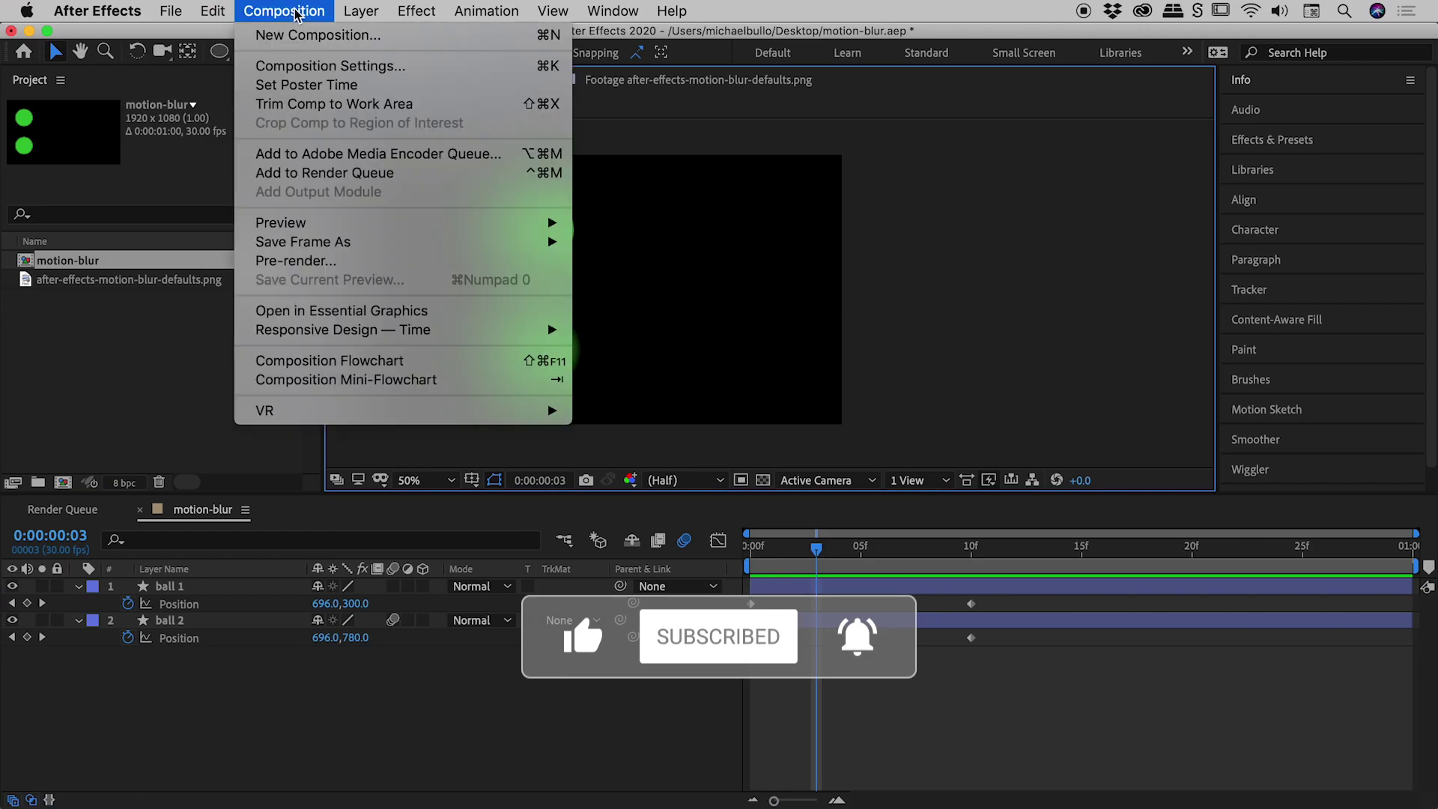
pyautogui.click(320, 66)
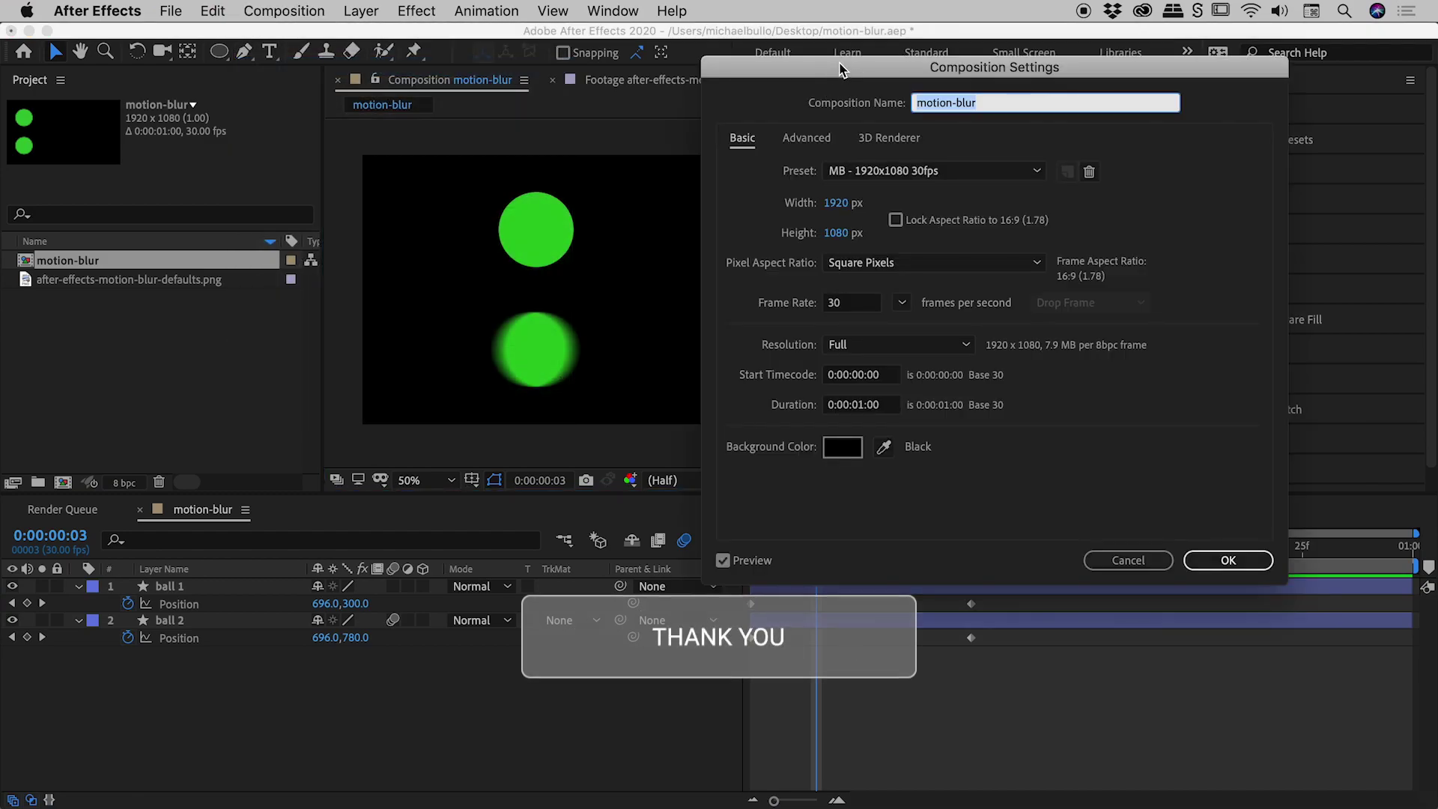
pyautogui.moveTo(847, 67)
pyautogui.mouseDown()
pyautogui.moveTo(879, 61)
pyautogui.moveTo(855, 55)
pyautogui.mouseUp()
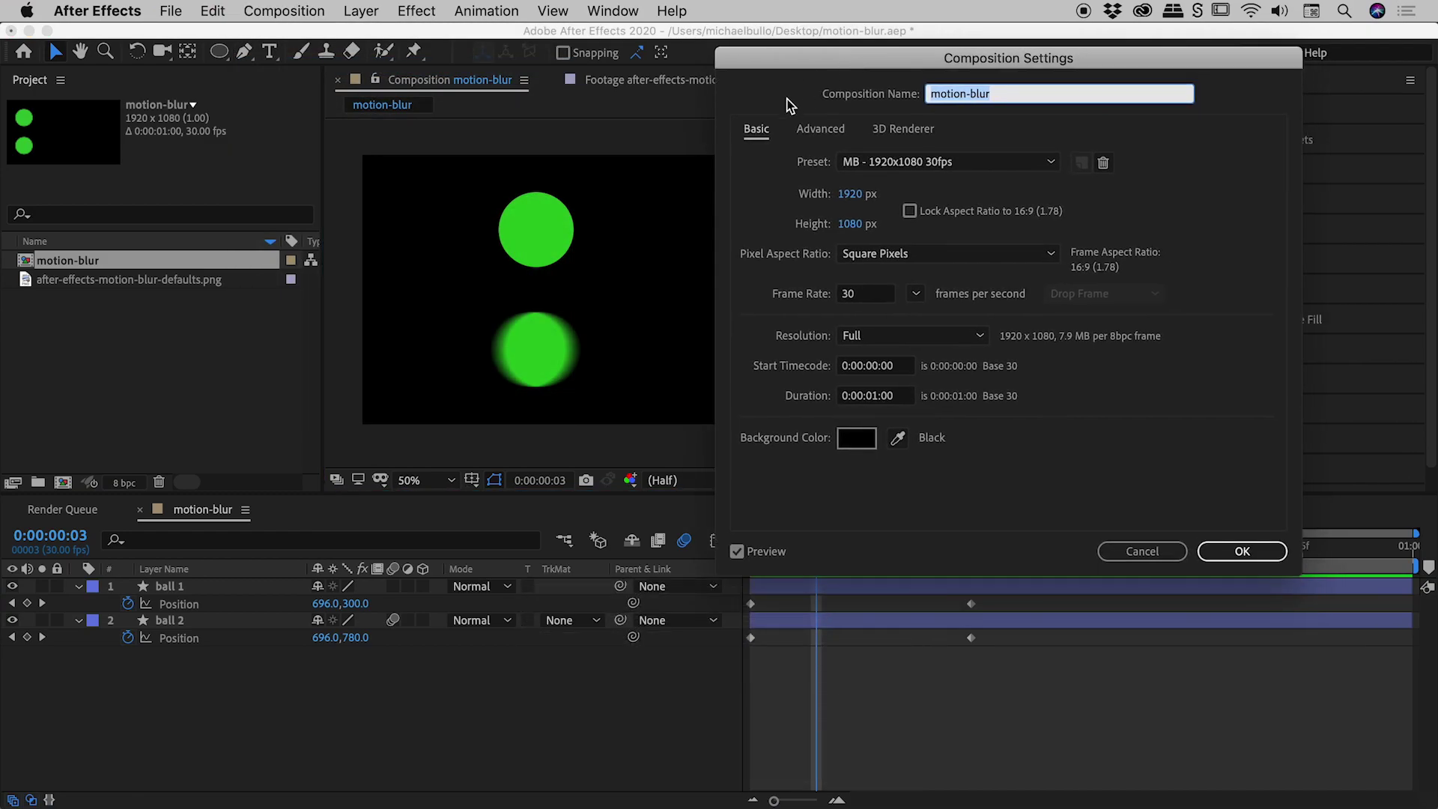
pyautogui.click(820, 127)
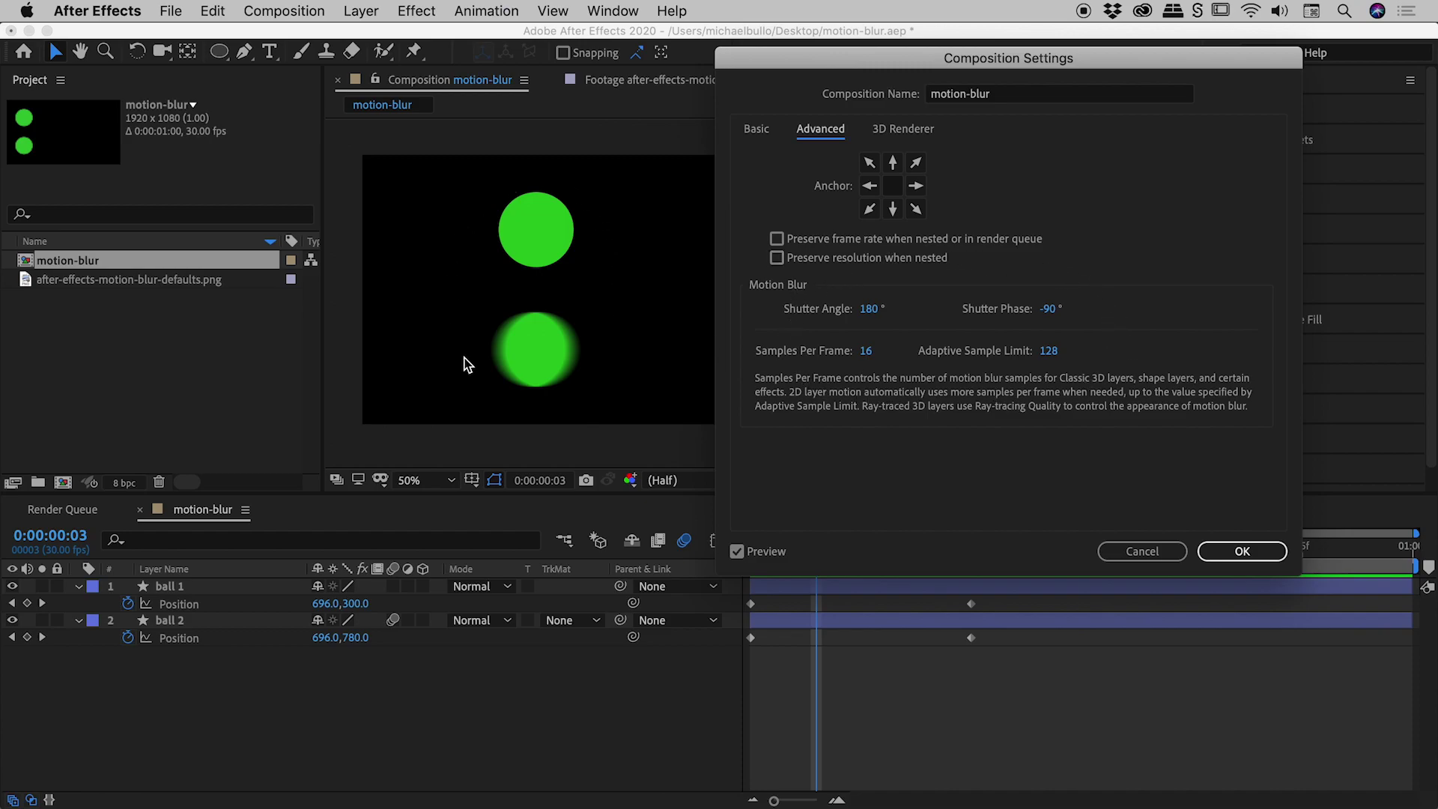
# Step: Check Preview in Composition Settings so changes update live in the viewer
pyautogui.click(737, 551)
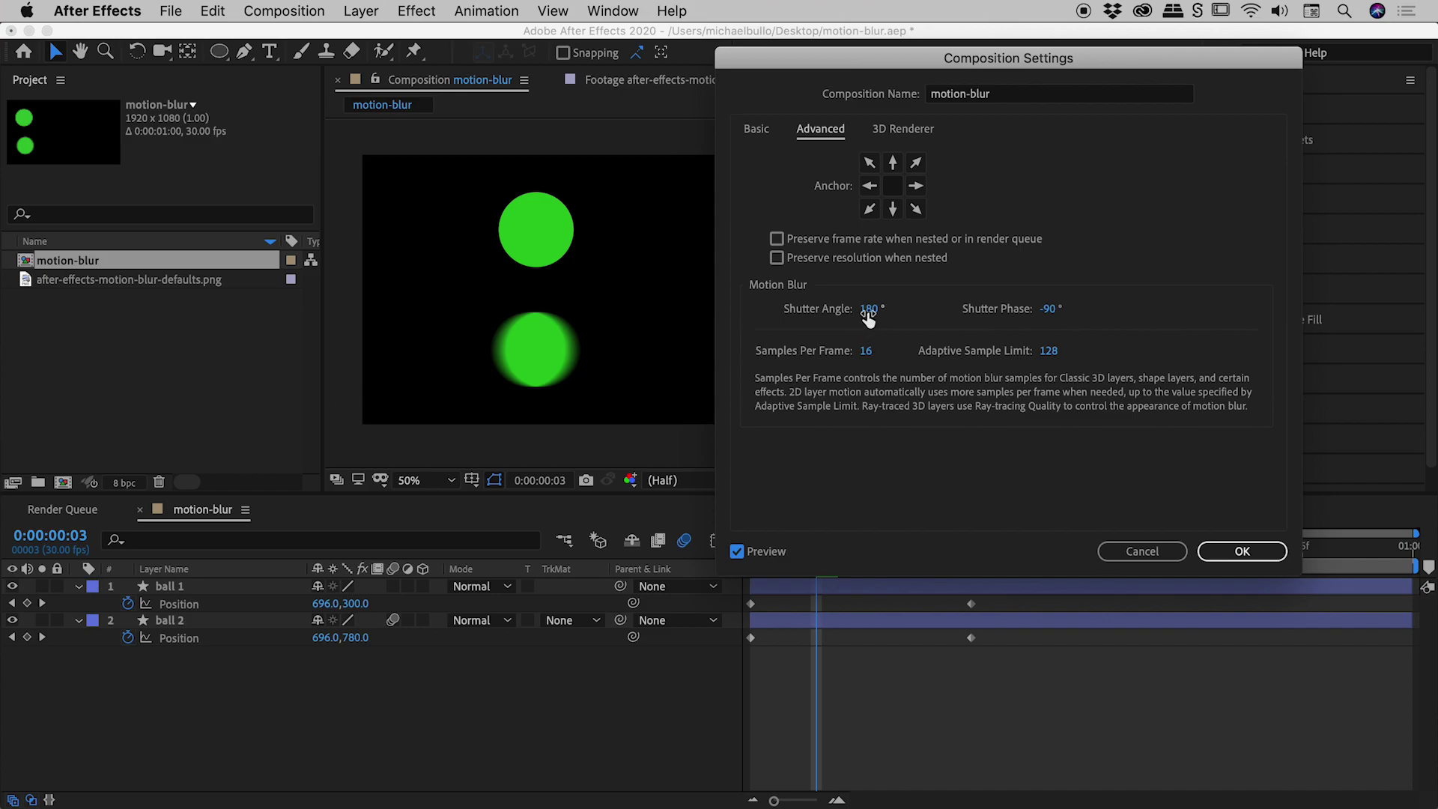
# Step: Scrub the Shutter Angle value up from 180° to 720°
pyautogui.moveTo(869, 309); pyautogui.dragTo(1053, 314)
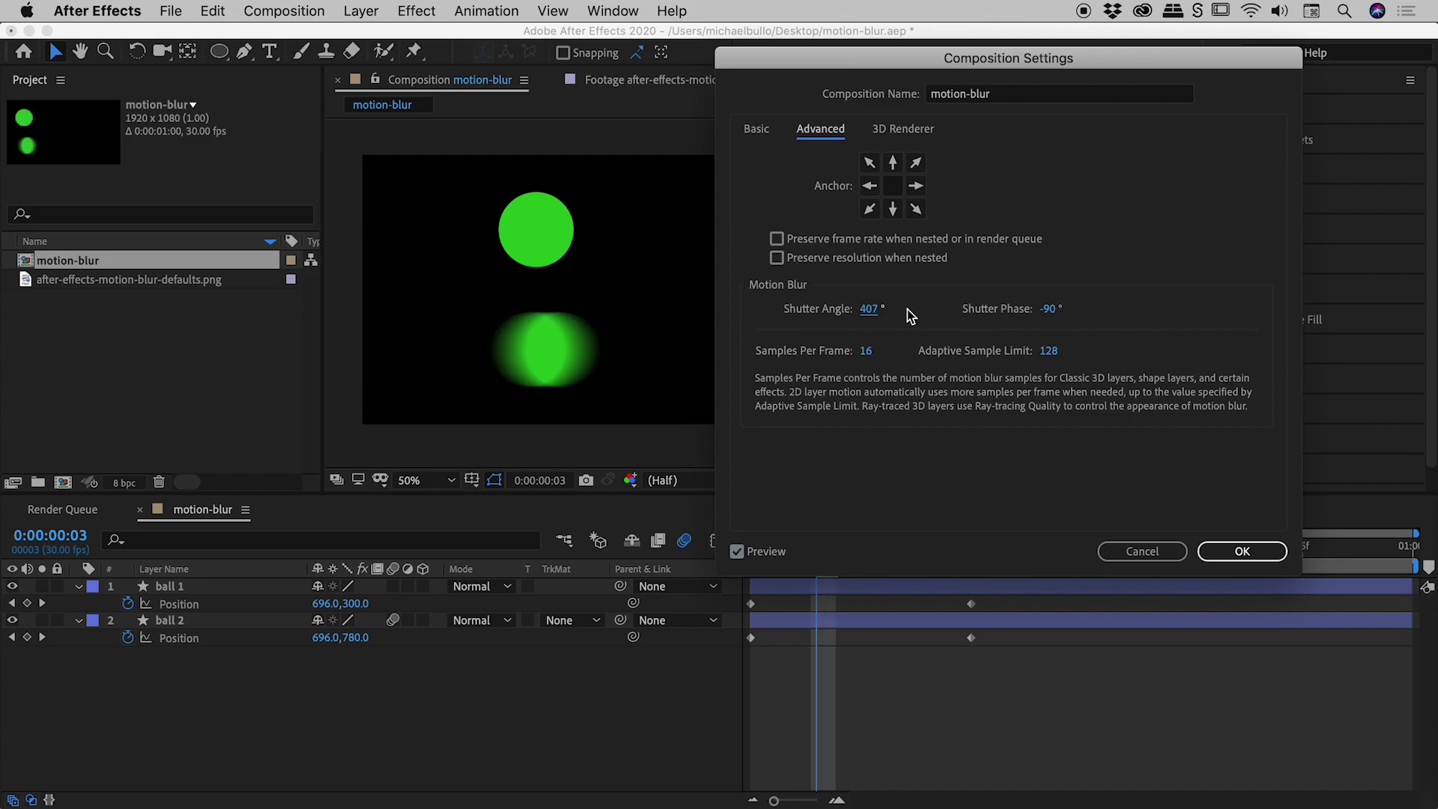
pyautogui.moveTo(869, 308); pyautogui.dragTo(966, 311)
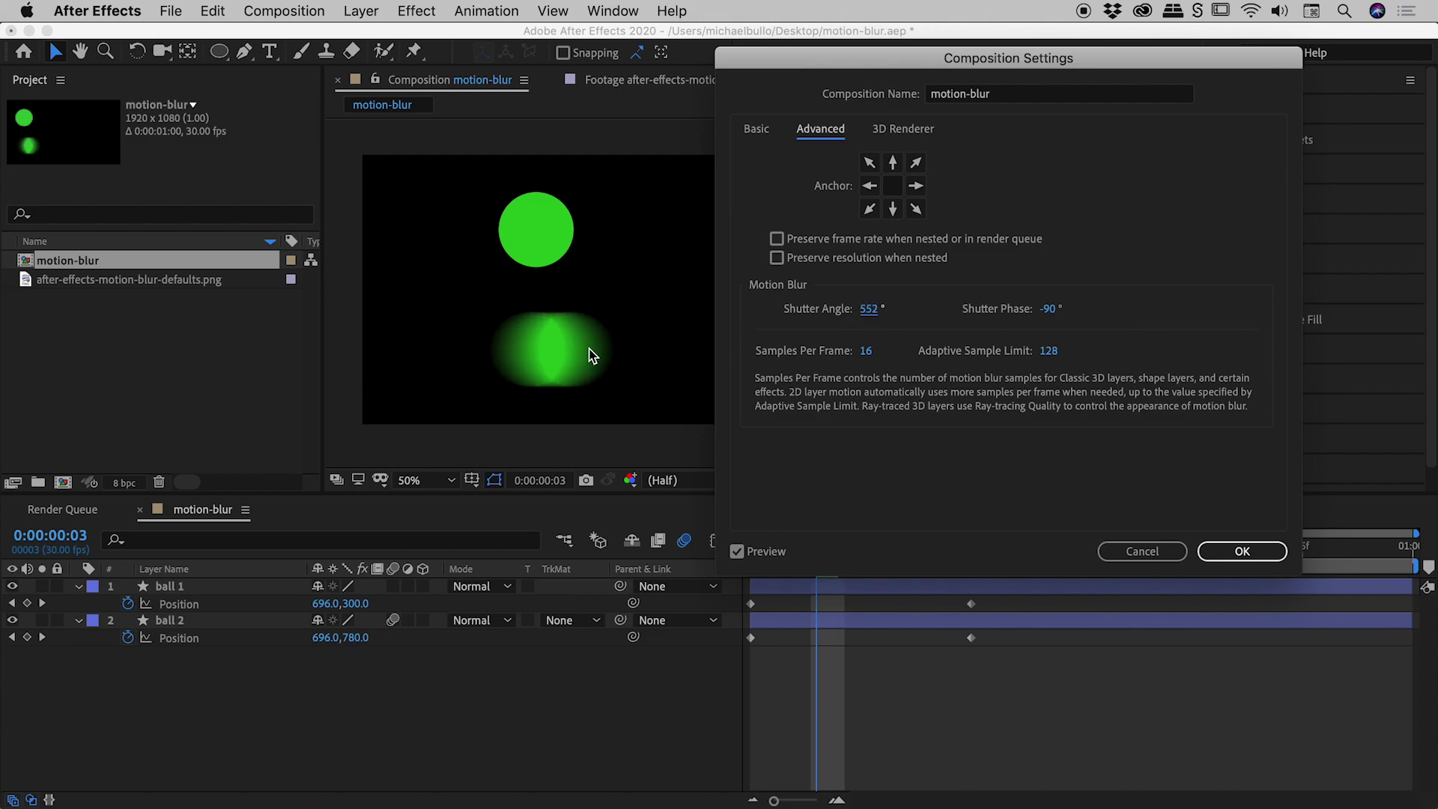
pyautogui.moveTo(870, 308); pyautogui.dragTo(1301, 320)
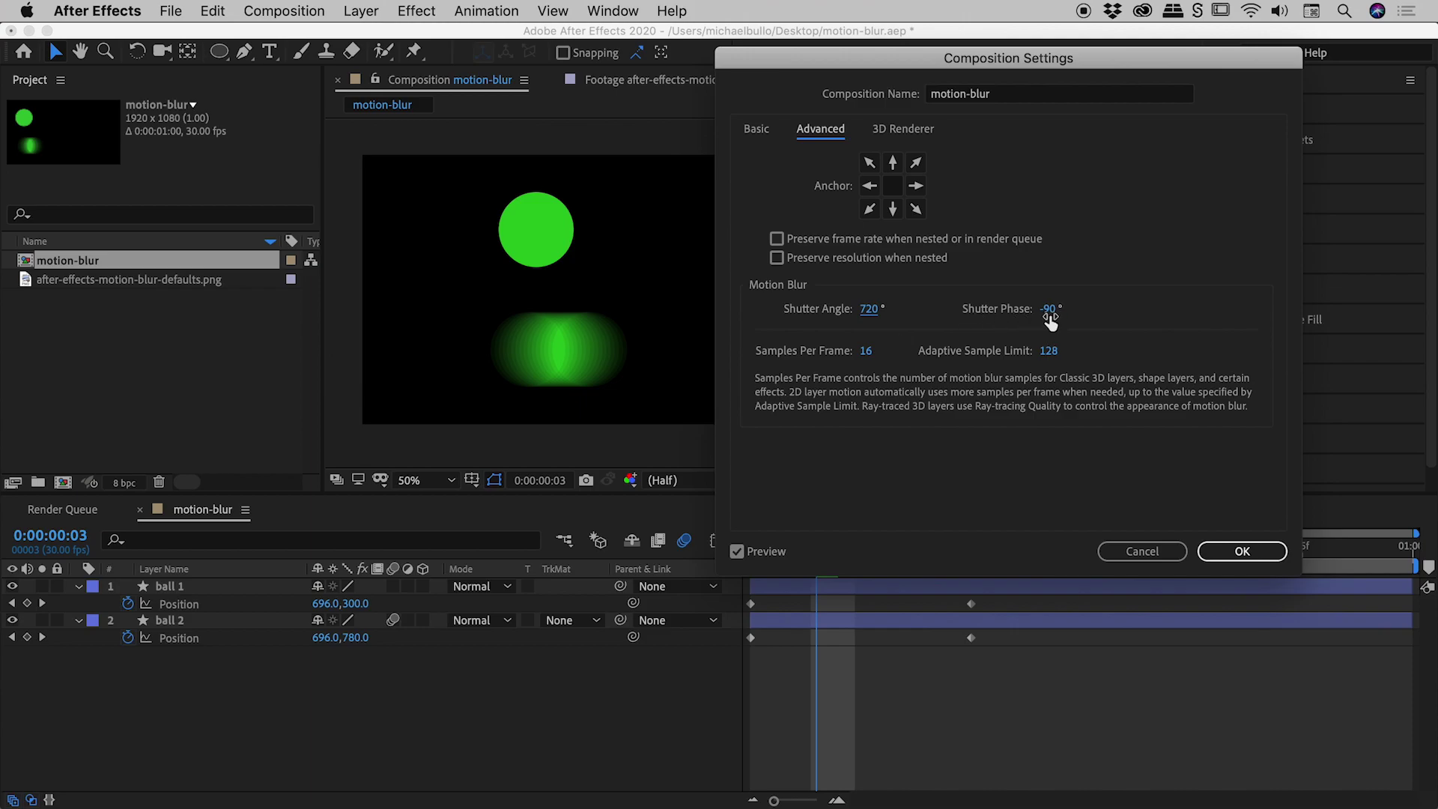
# Step: Scrub Shutter Phase down to -360°, up to 103° to compare, then back to -360°
pyautogui.moveTo(1047, 316); pyautogui.dragTo(1009, 314)
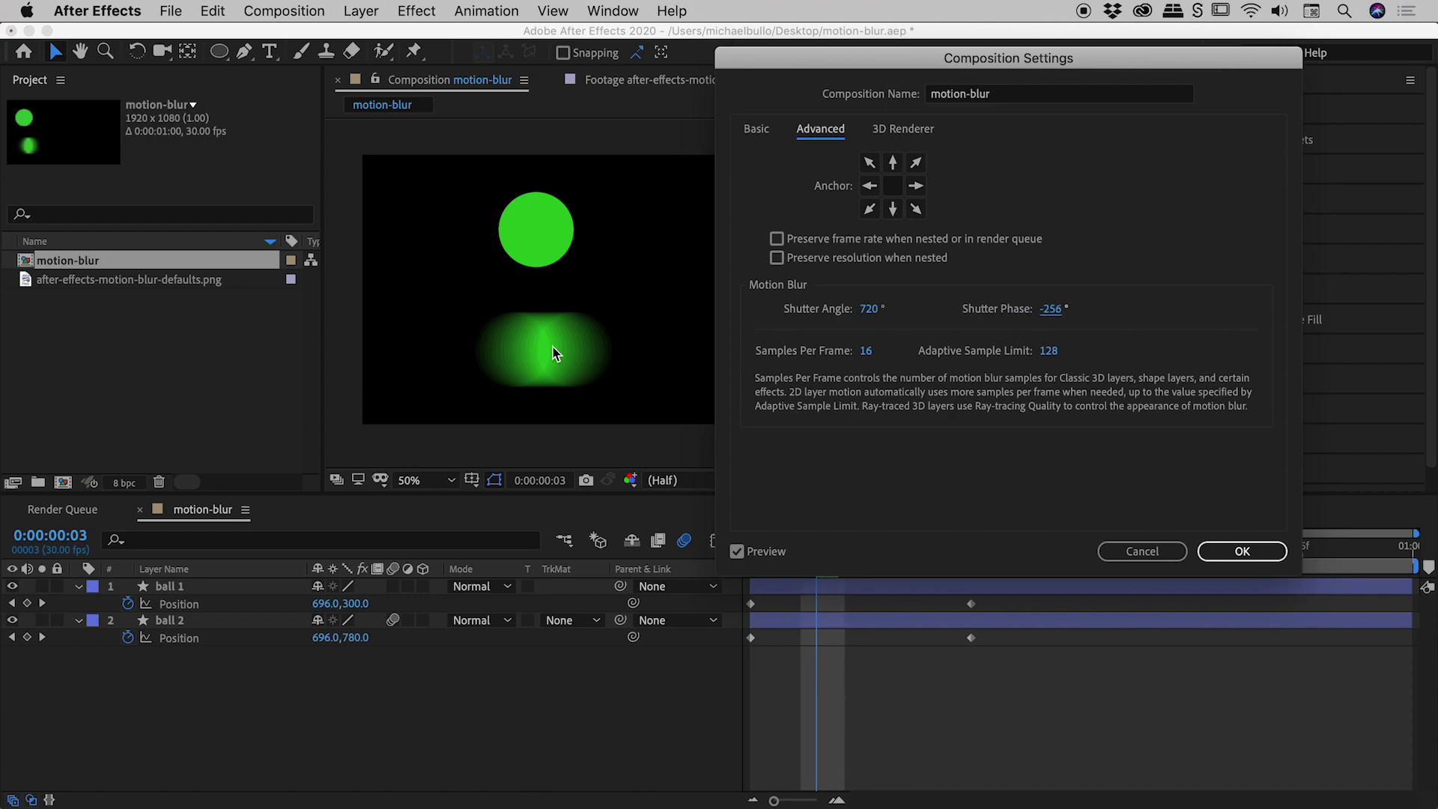
pyautogui.moveTo(1089, 310); pyautogui.dragTo(976, 319)
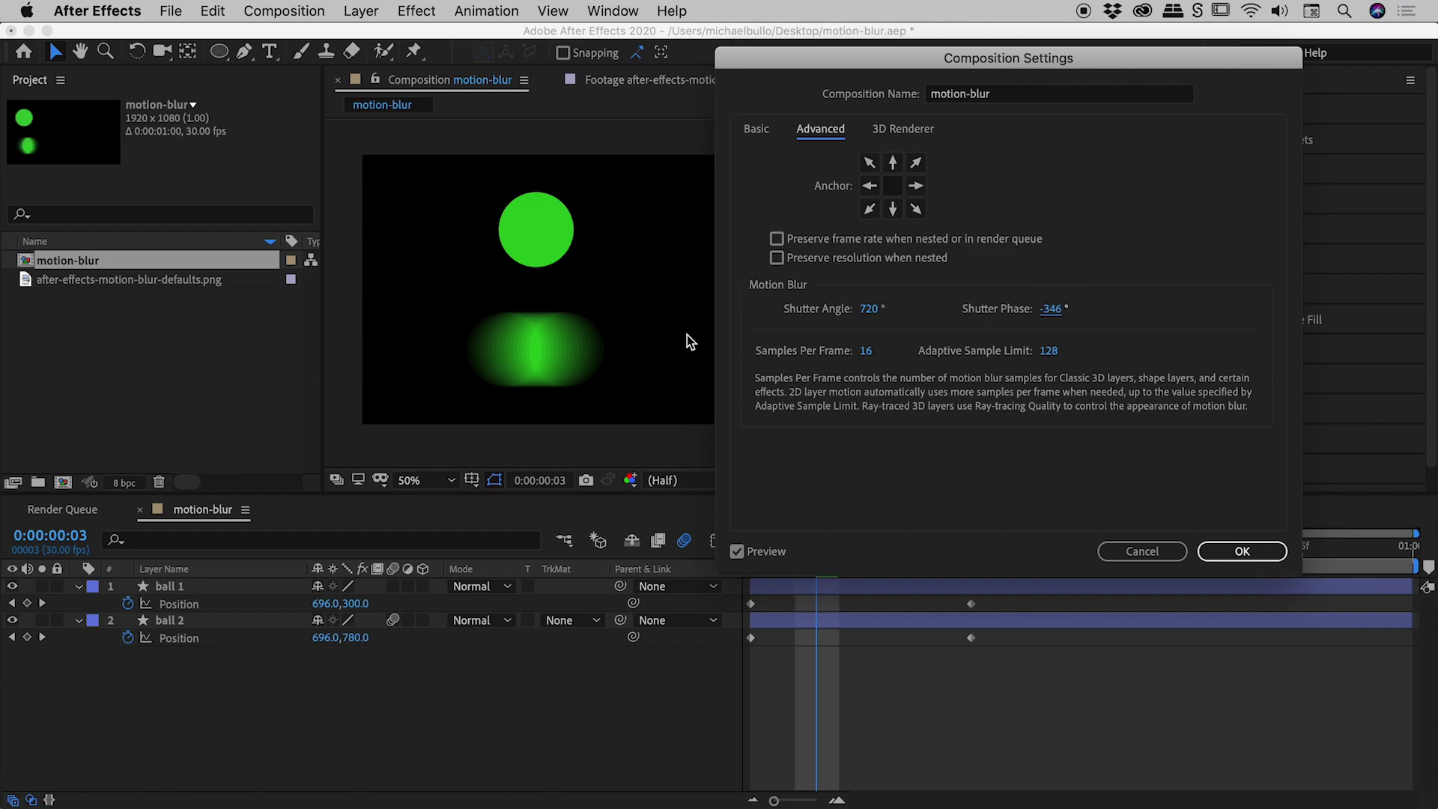
pyautogui.moveTo(1067, 315); pyautogui.dragTo(944, 313)
pyautogui.click(1051, 315)
pyautogui.moveTo(1049, 309); pyautogui.dragTo(1206, 309)
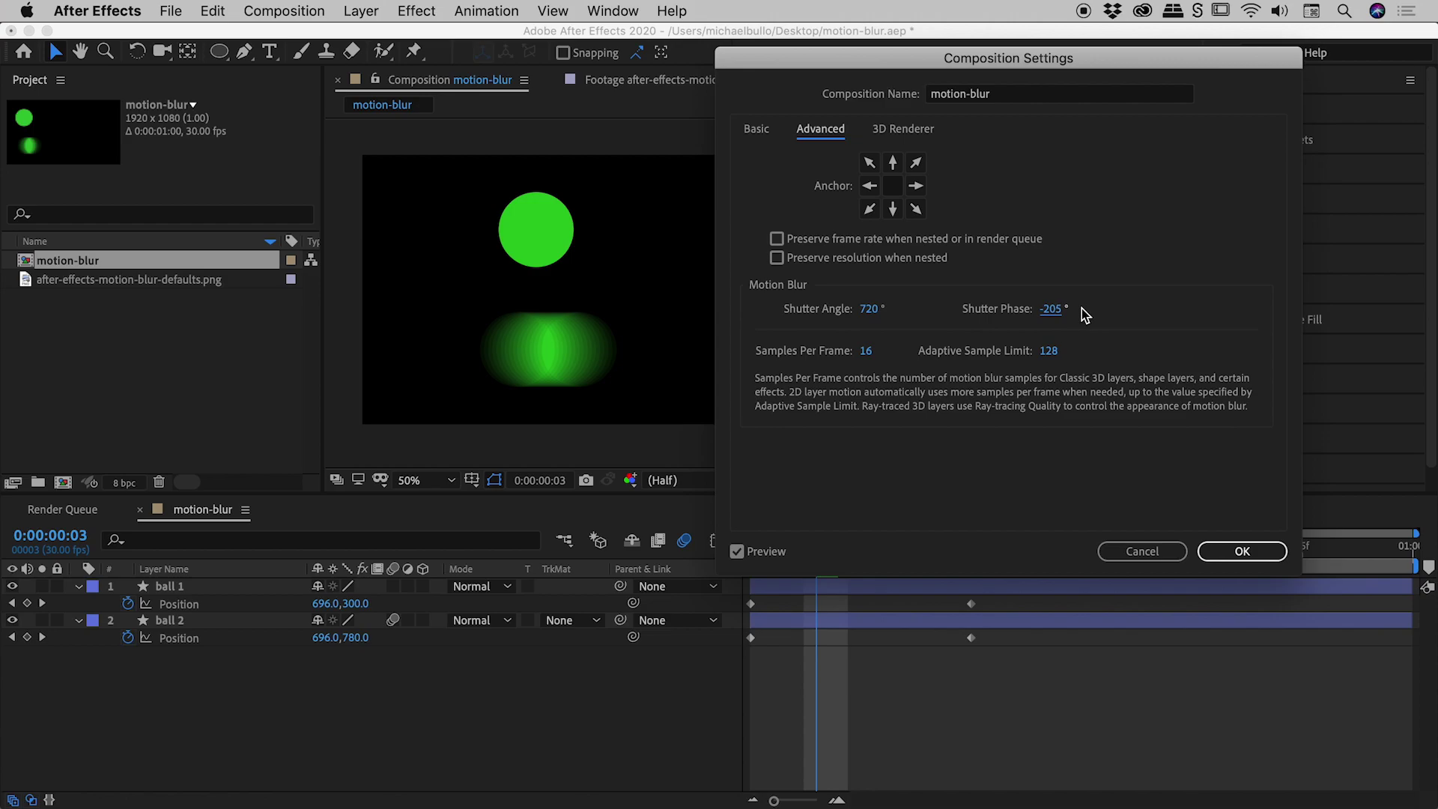
pyautogui.moveTo(1056, 308); pyautogui.dragTo(1198, 308)
pyautogui.moveTo(1052, 309); pyautogui.dragTo(1203, 308)
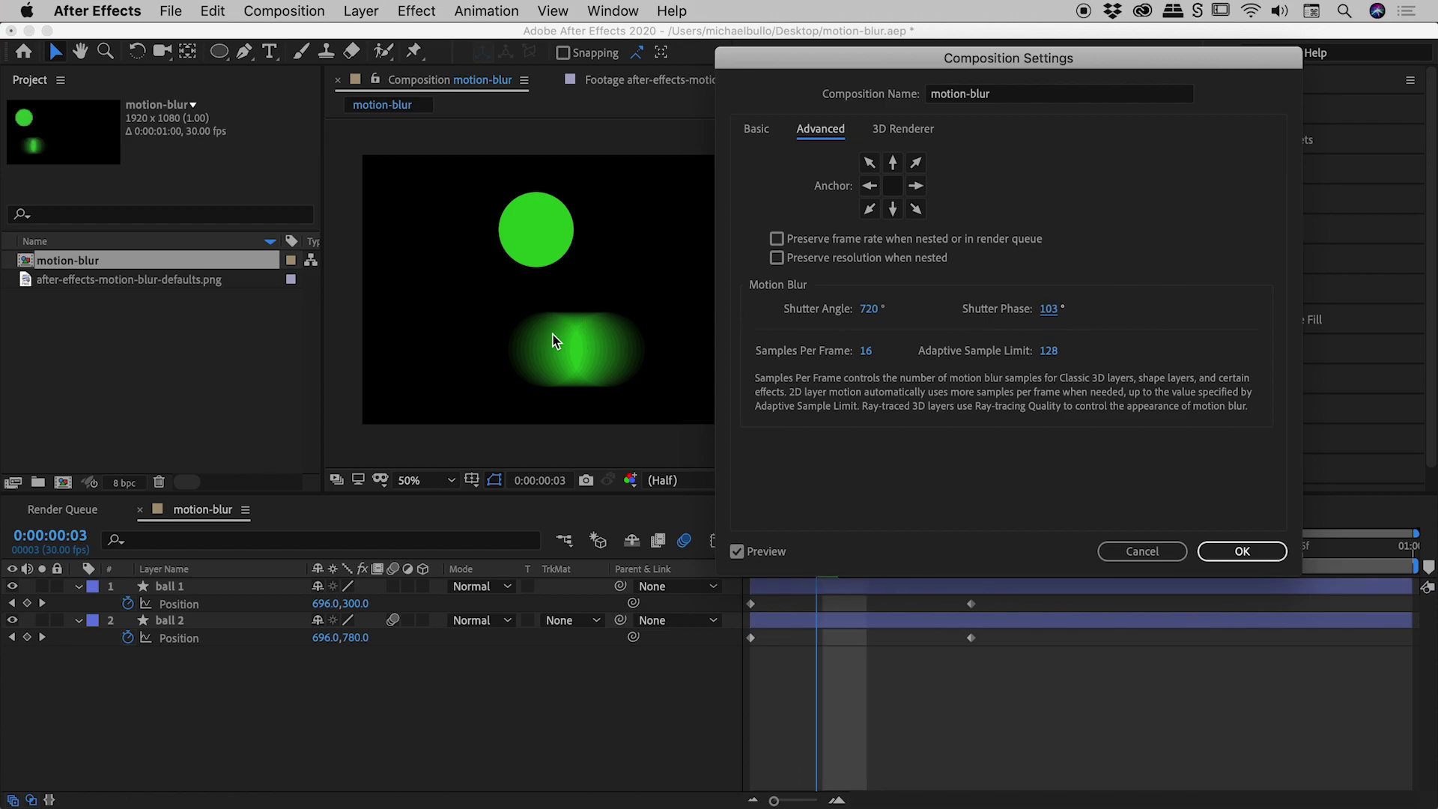
pyautogui.moveTo(1052, 308); pyautogui.dragTo(816, 308)
pyautogui.moveTo(1043, 308); pyautogui.dragTo(782, 309)
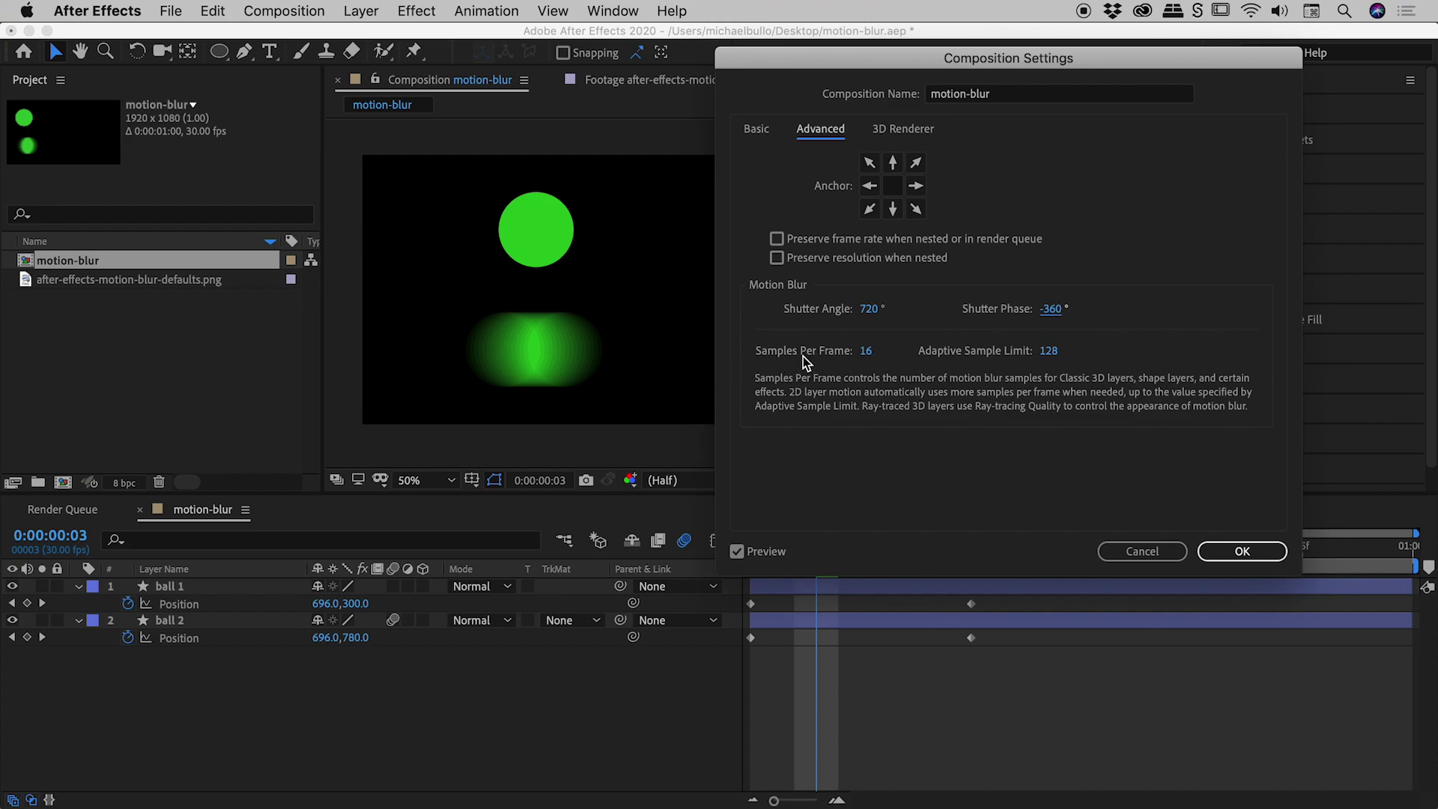
# Step: Set Samples Per Frame to 30, leaving Adaptive Sample Limit at 128
pyautogui.click(869, 355)
pyautogui.write('30')
pyautogui.press('Tab')
pyautogui.click(869, 351)
pyautogui.press('Tab')
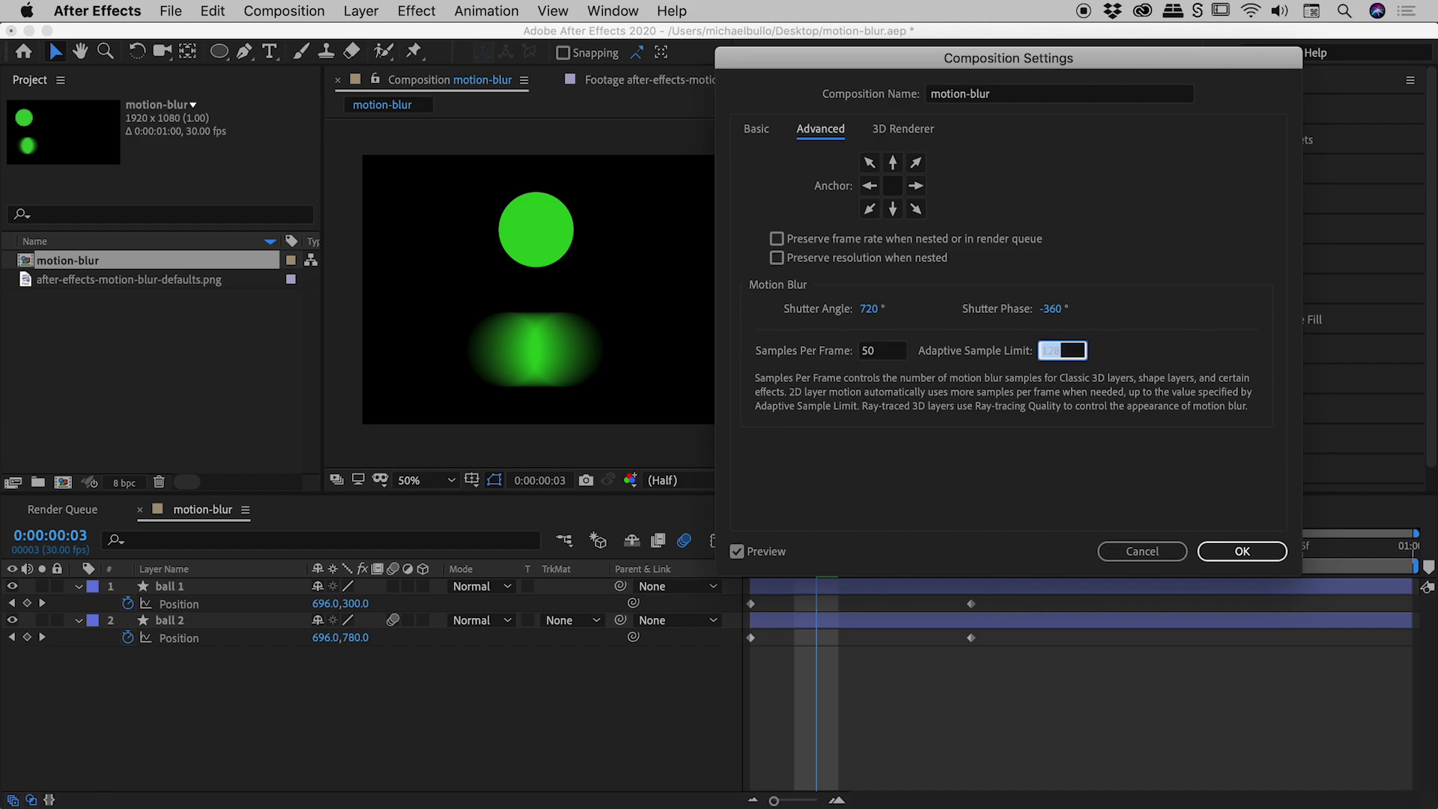
pyautogui.click(871, 350)
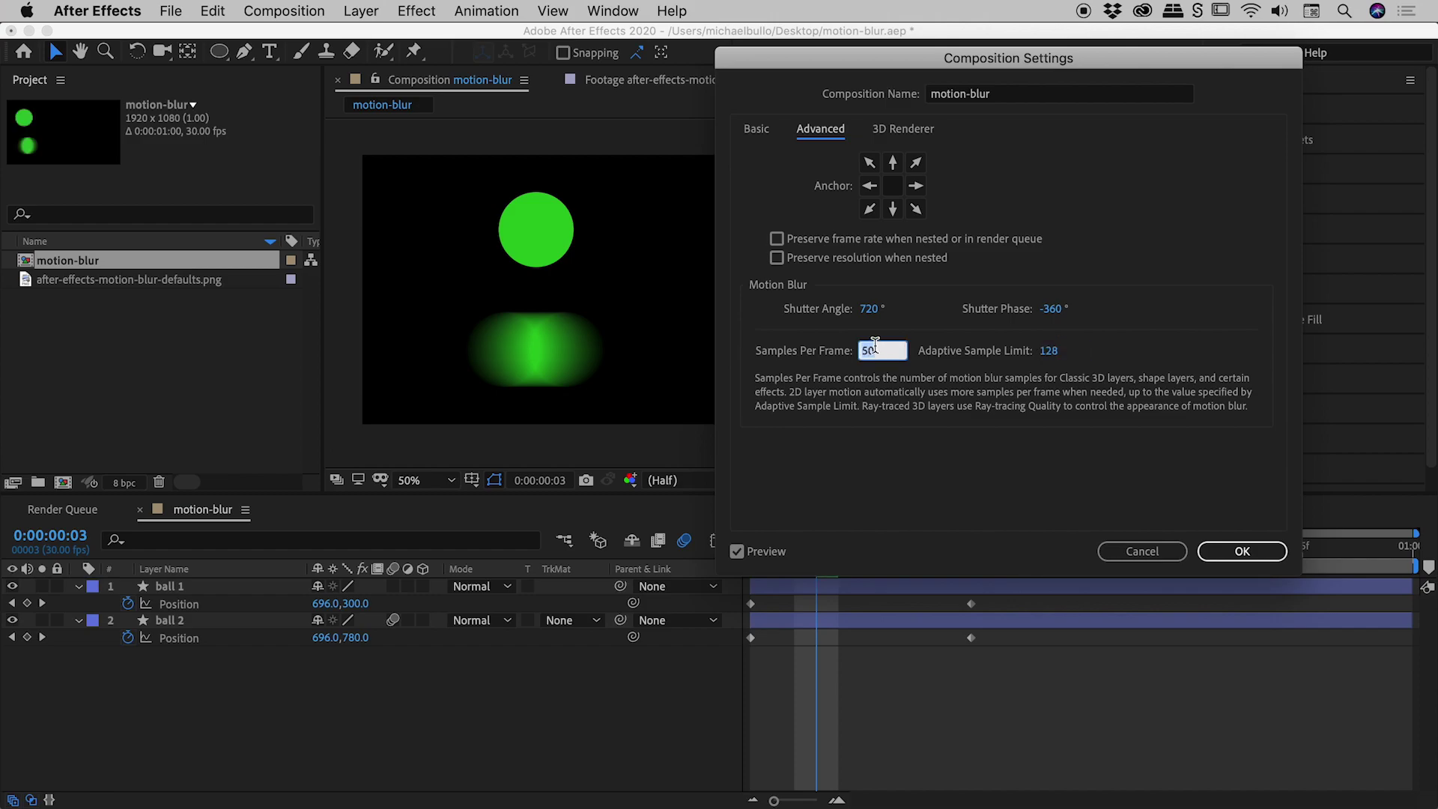
pyautogui.write('30')
pyautogui.press('Tab')
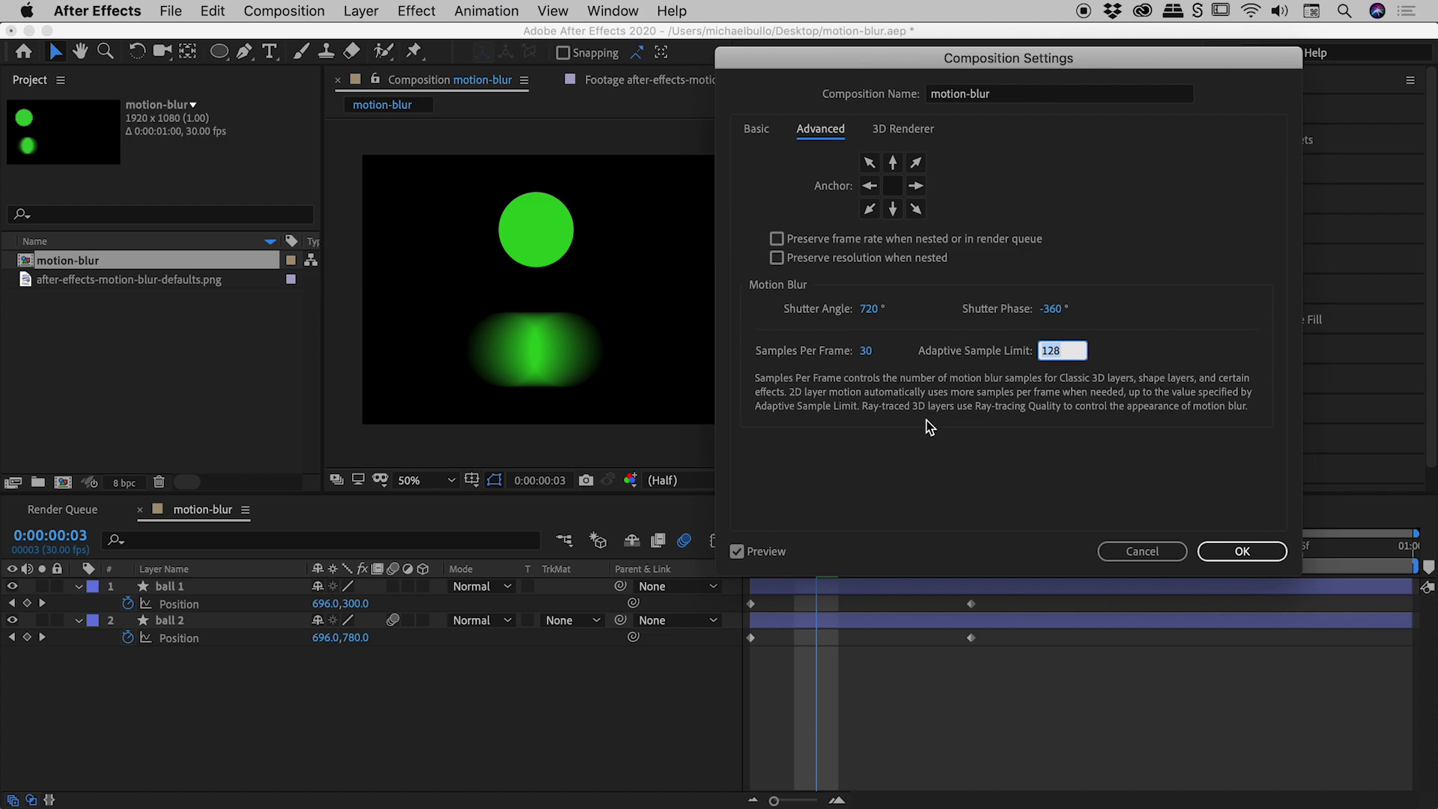
# Step: Apply the 720° motion blur settings and play back ball 2's blurred motion
pyautogui.click(1260, 555)
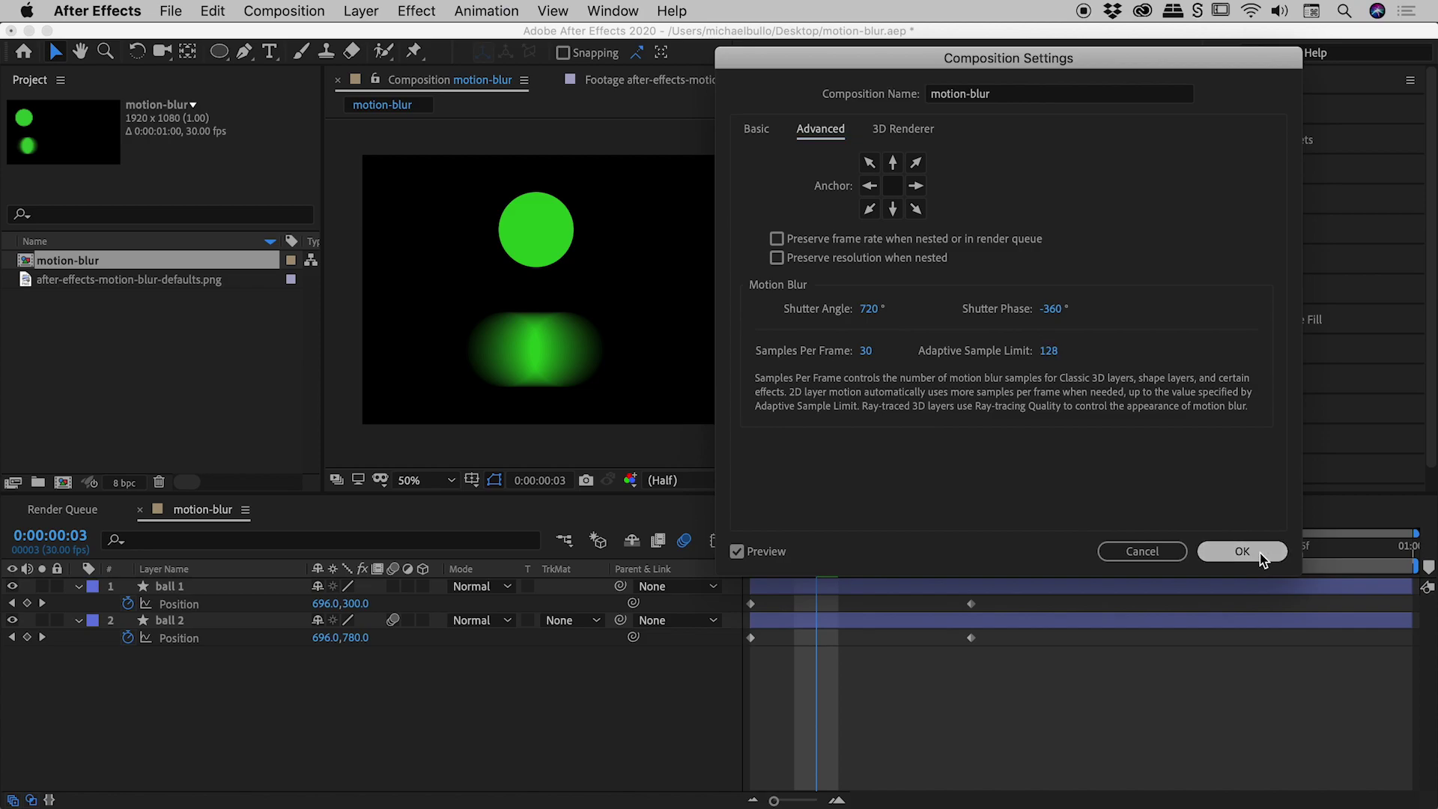
pyautogui.press('space')
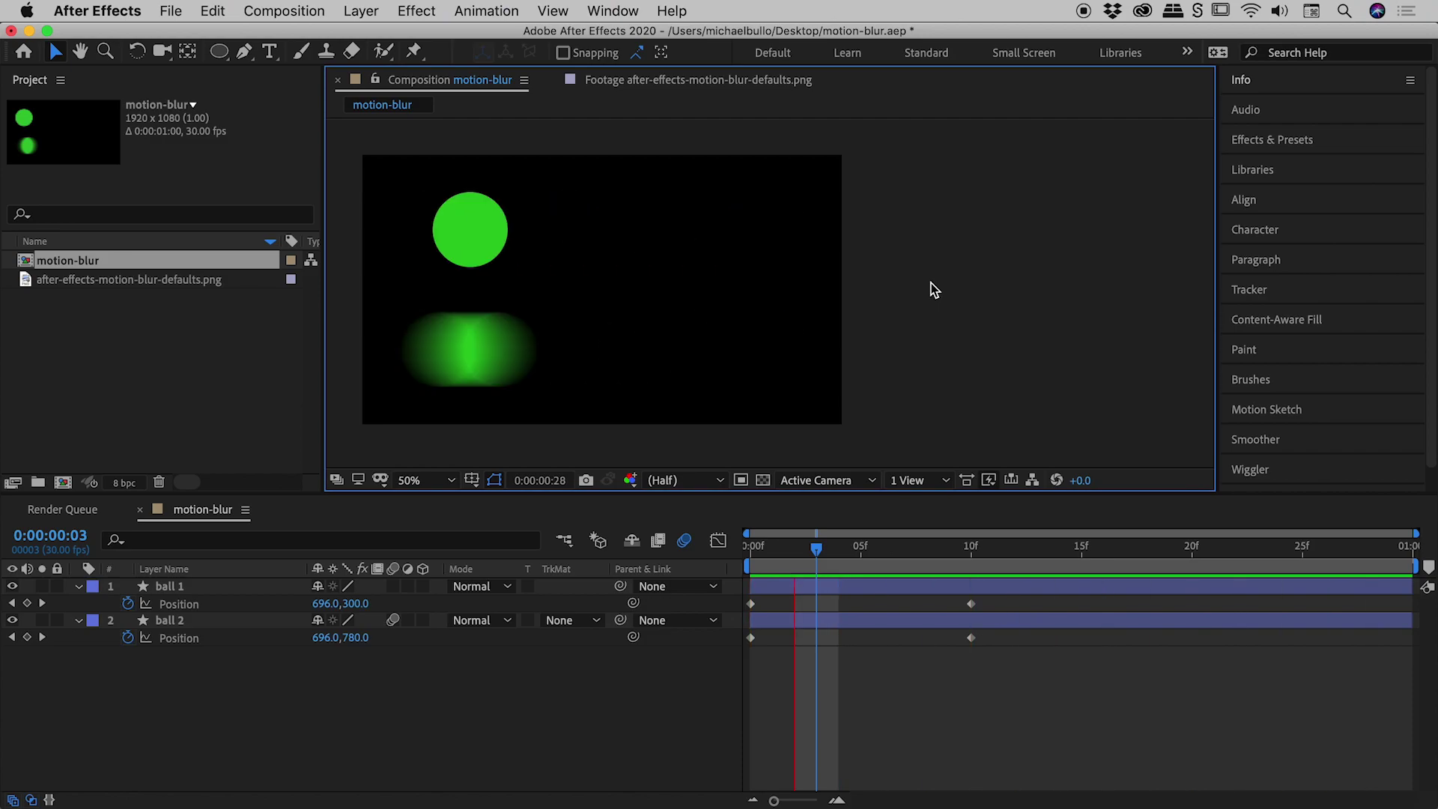
pyautogui.press('space')
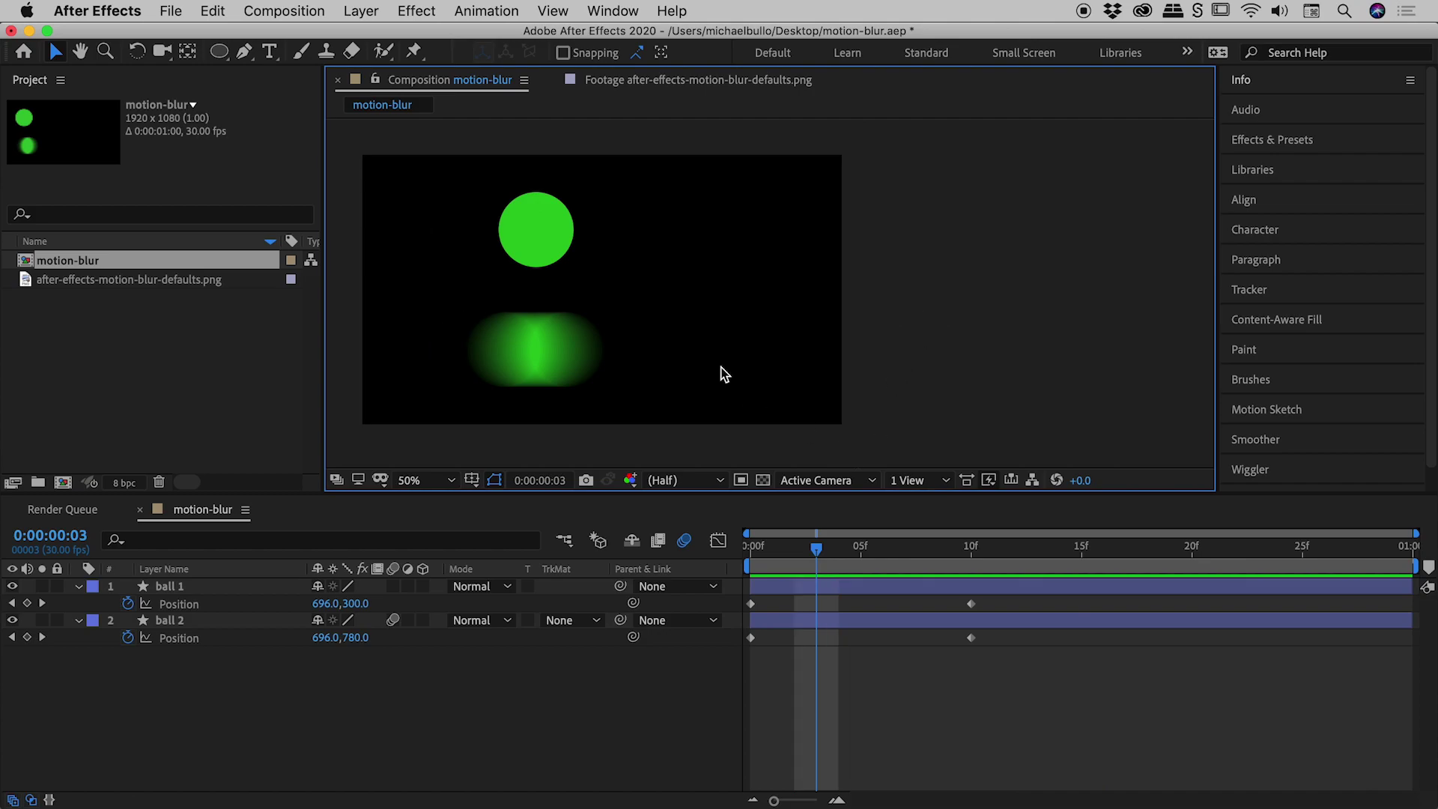
# Step: Open the Composition menu in the menu bar
pyautogui.click(285, 10)
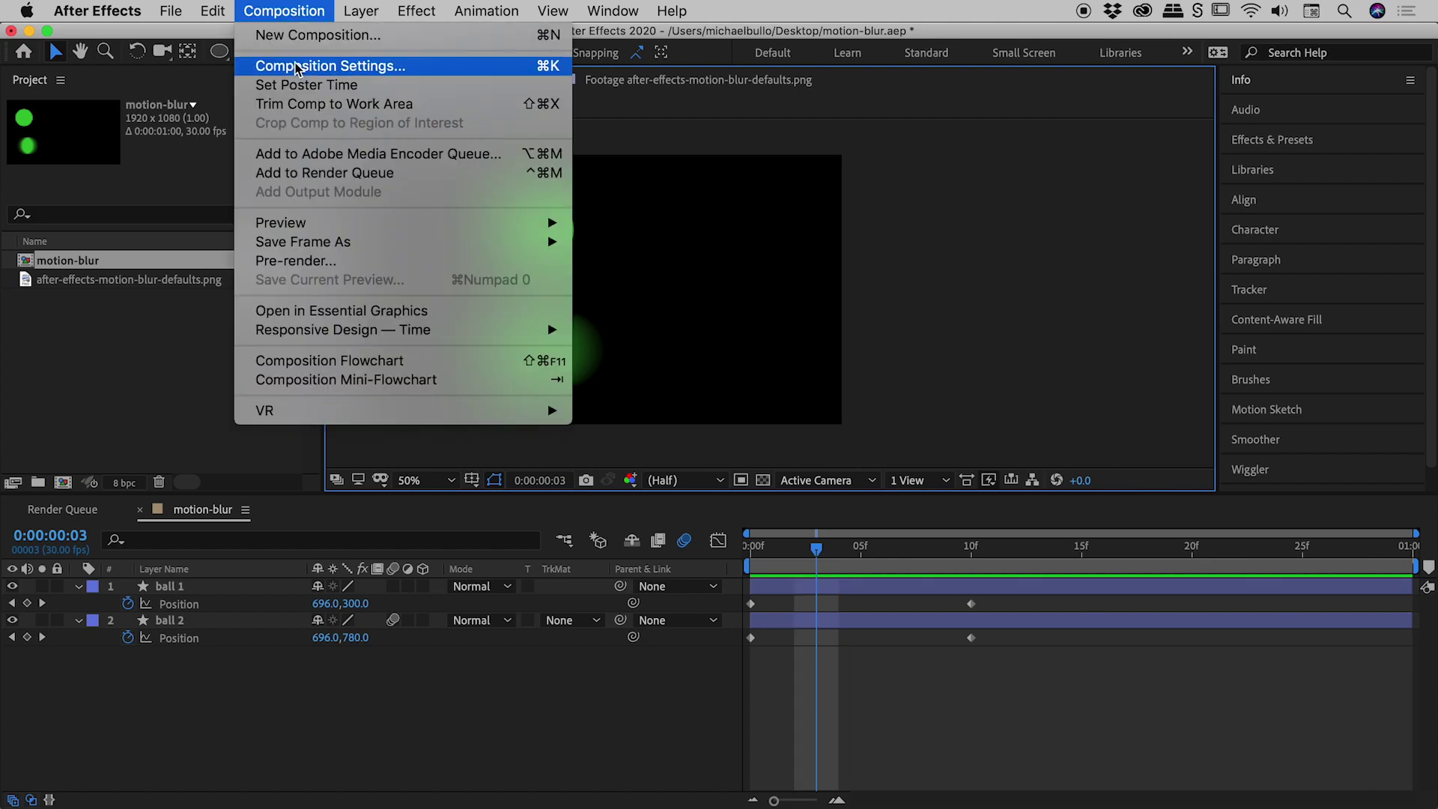